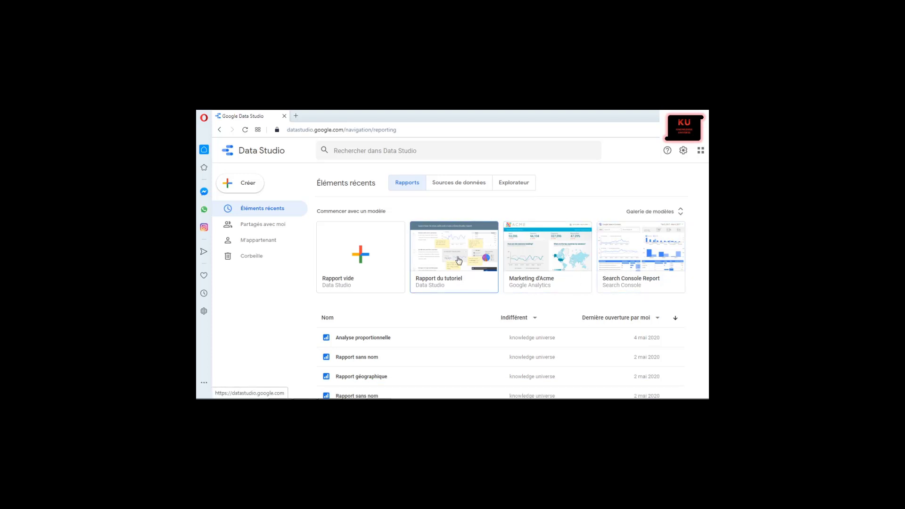
Create a blank report using the most recent existing Data_Salaires_GDSGEO2.csv data source and delete the default table from its page.
click(358, 278)
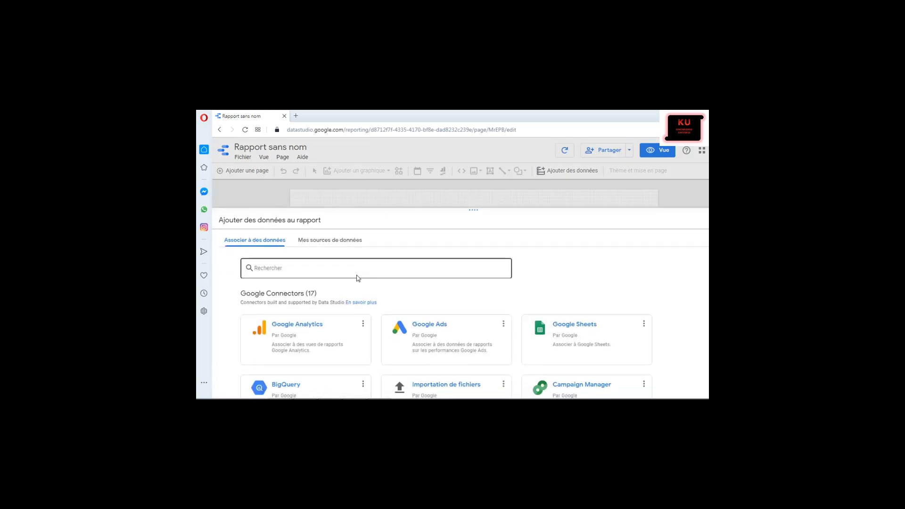
click(332, 241)
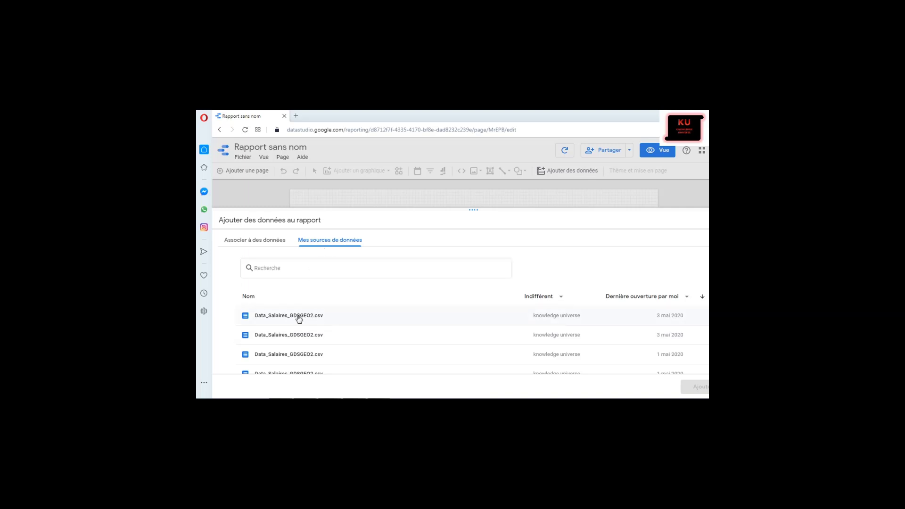
click(324, 318)
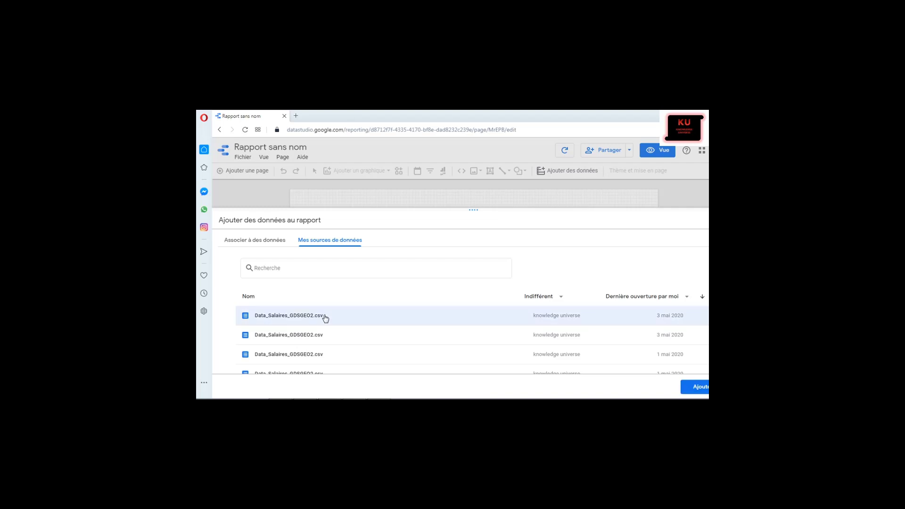
click(707, 390)
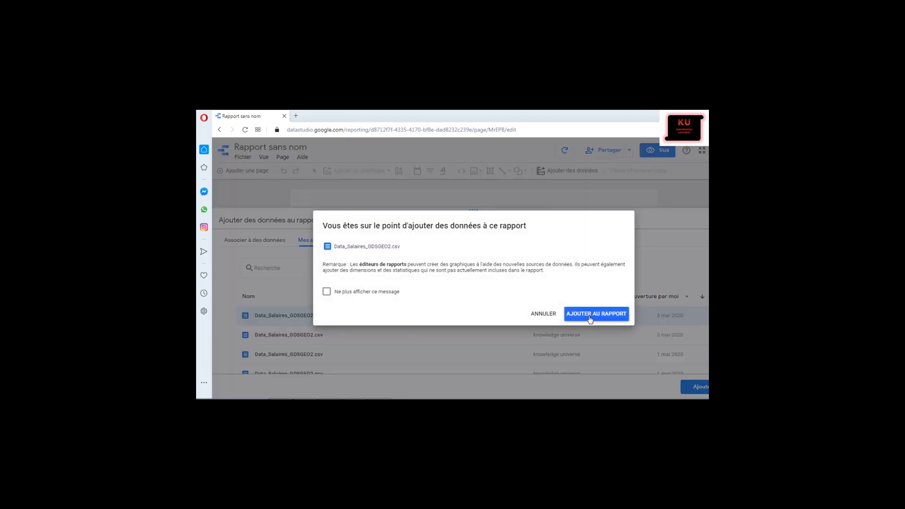
click(588, 316)
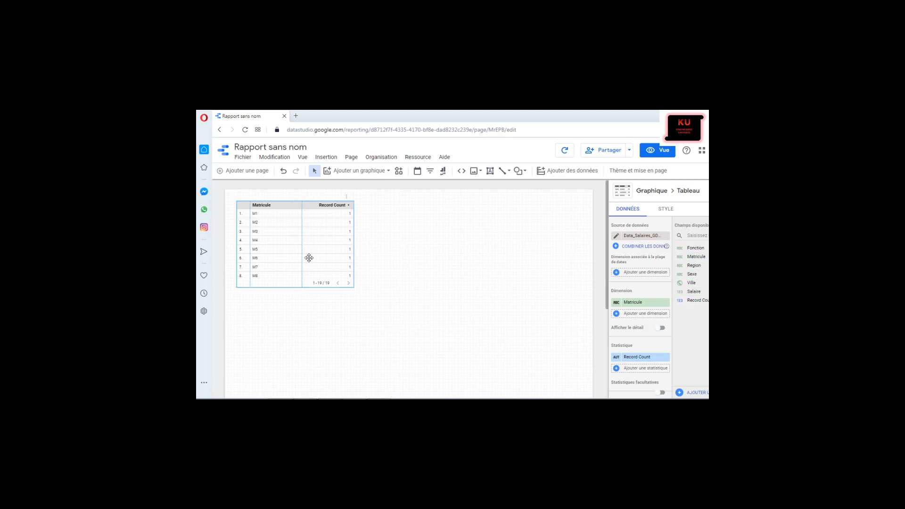
key(Delete)
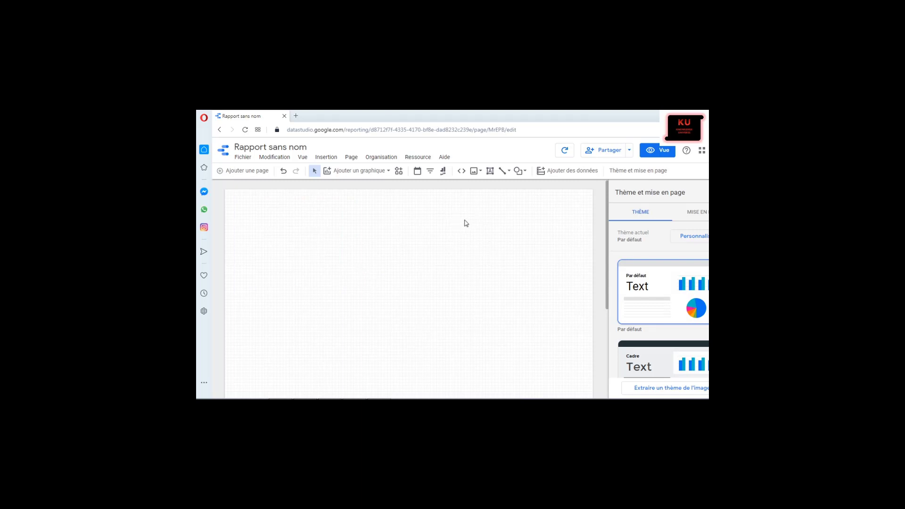
Add a text box near the upper edge of the page containing the title "Tableau croisé dynamique avec GDS".
click(490, 172)
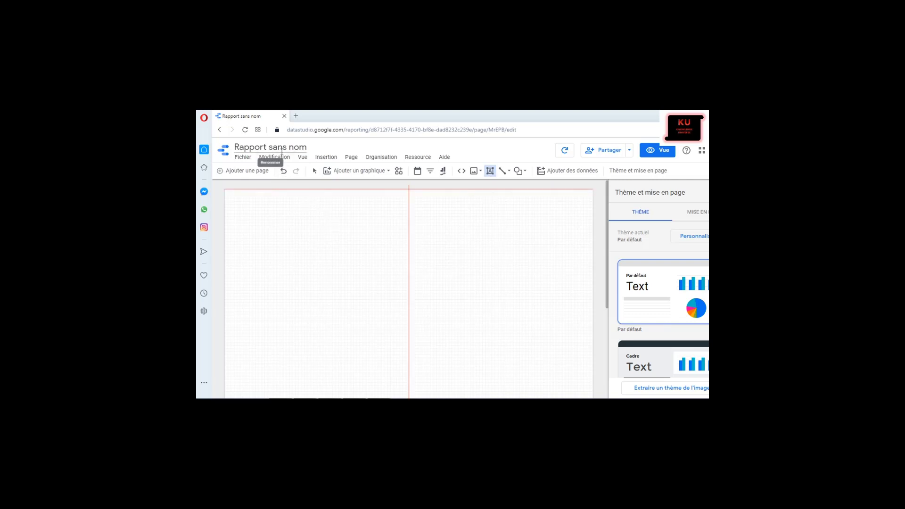
drag(303, 203, 518, 227)
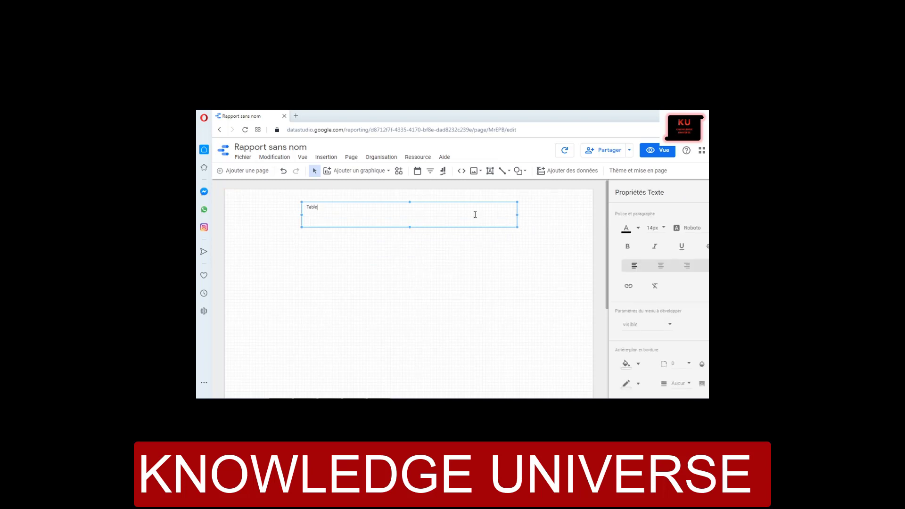
text(Tableau croisé dynamique avec GDS)
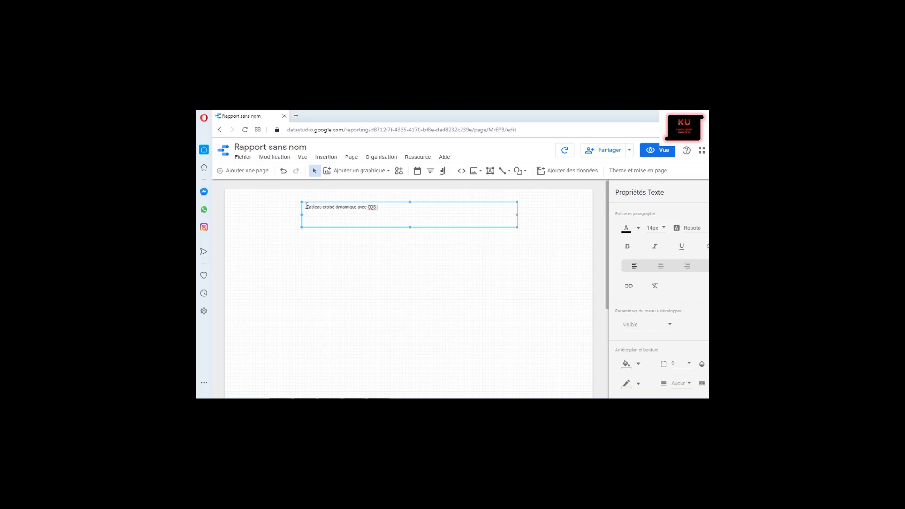
Set the title's font size to 36px and move its text box slightly up towards the page's upper edge.
drag(307, 205, 387, 211)
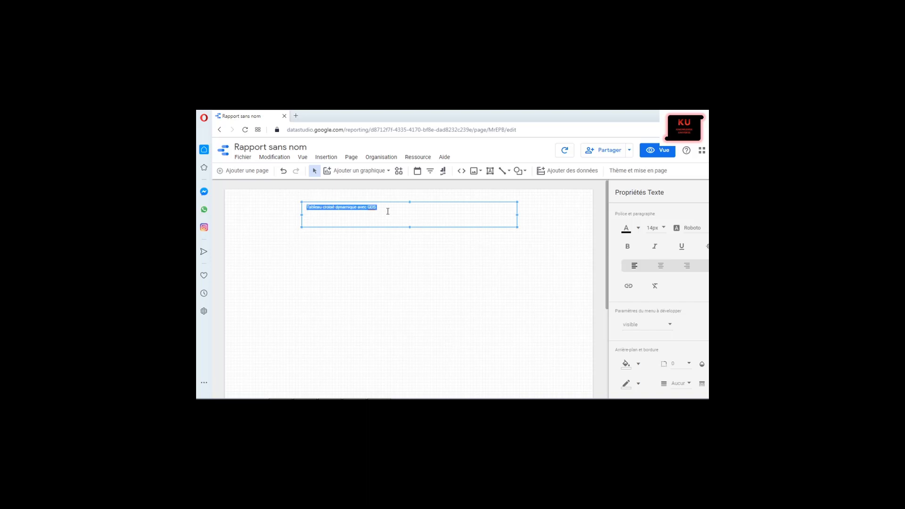
click(663, 228)
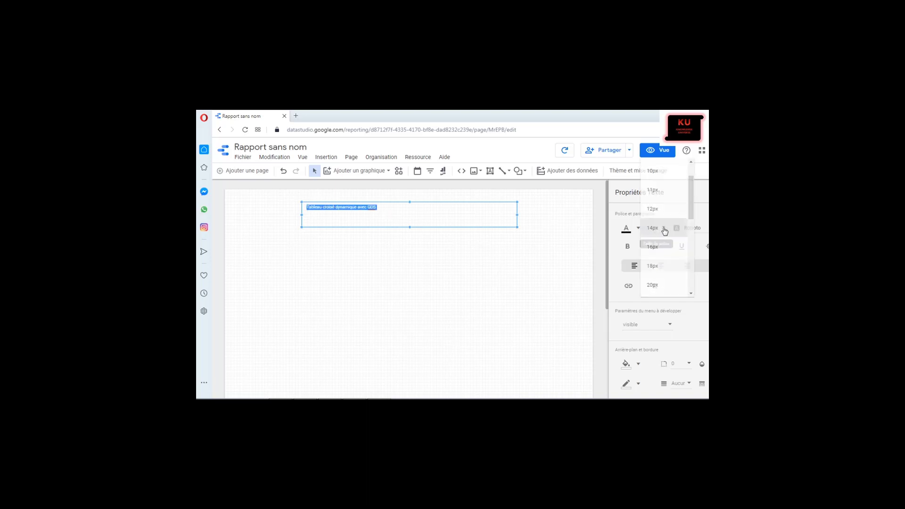
click(664, 228)
click(665, 229)
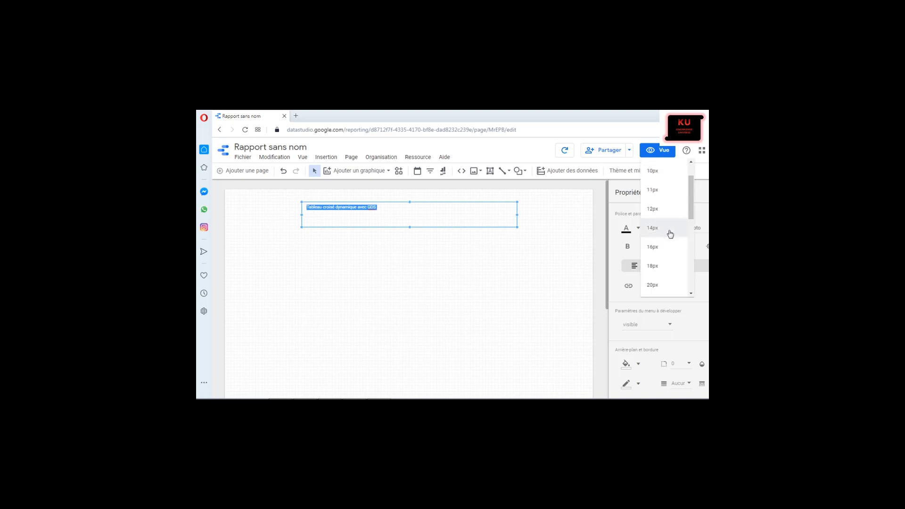
drag(688, 209, 688, 258)
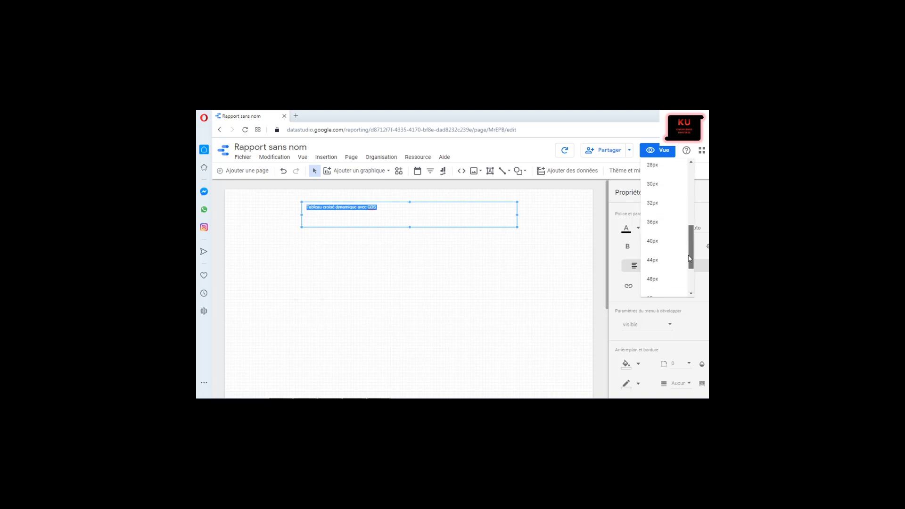
click(660, 227)
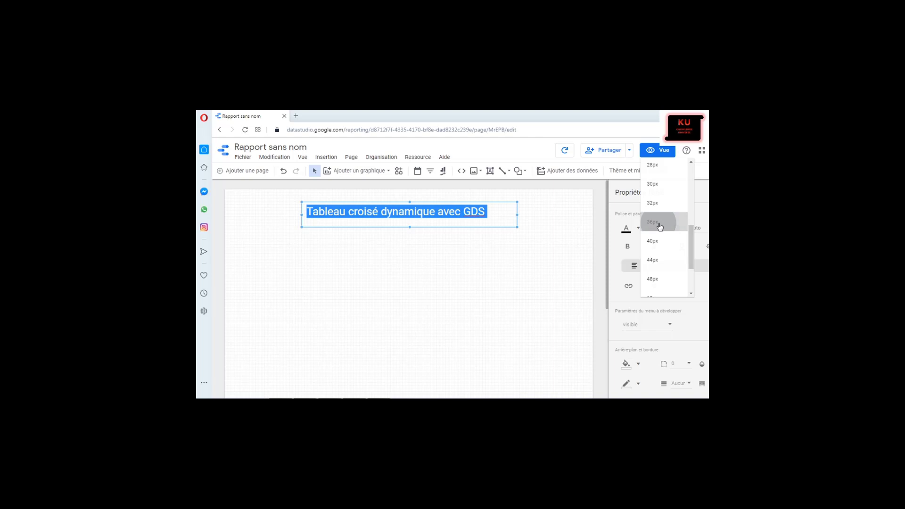
click(514, 223)
click(503, 244)
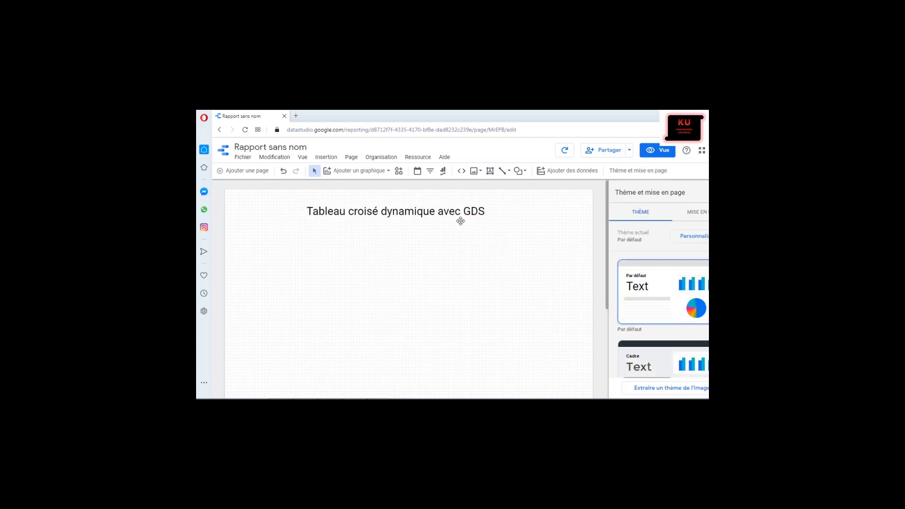
drag(461, 222, 466, 215)
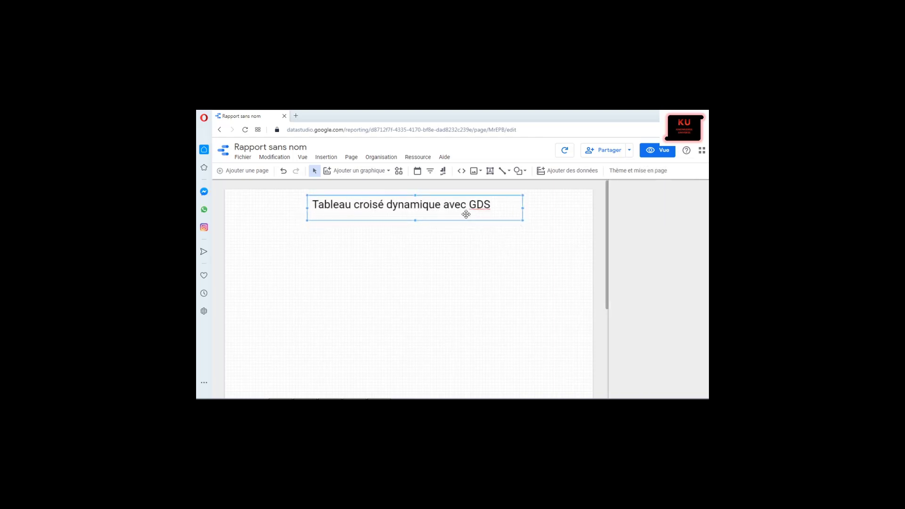
click(473, 230)
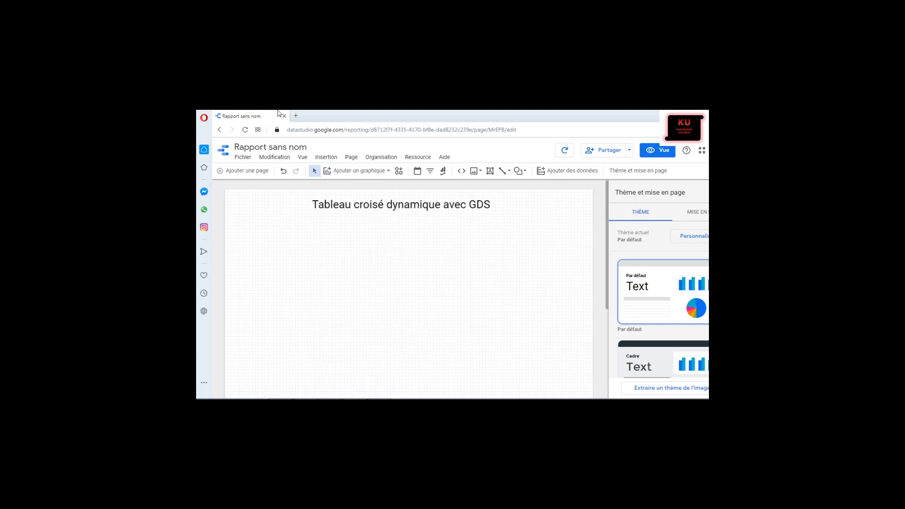
Insert a pivot table (Tableau croisé dynamique) below the title and enlarge it slightly.
click(325, 157)
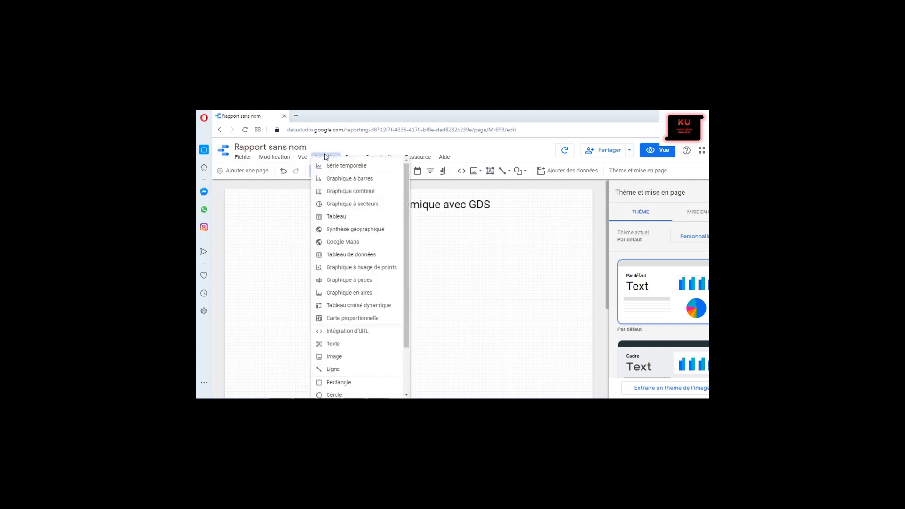
click(345, 305)
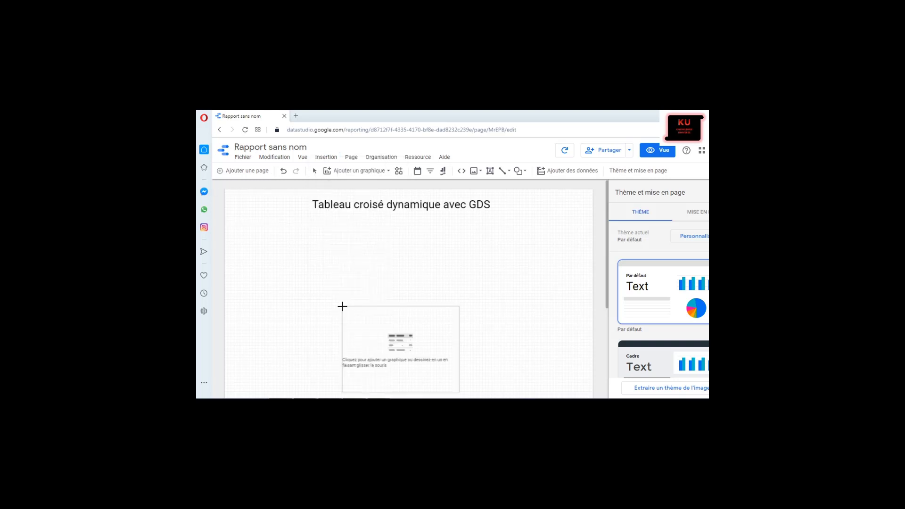
click(248, 224)
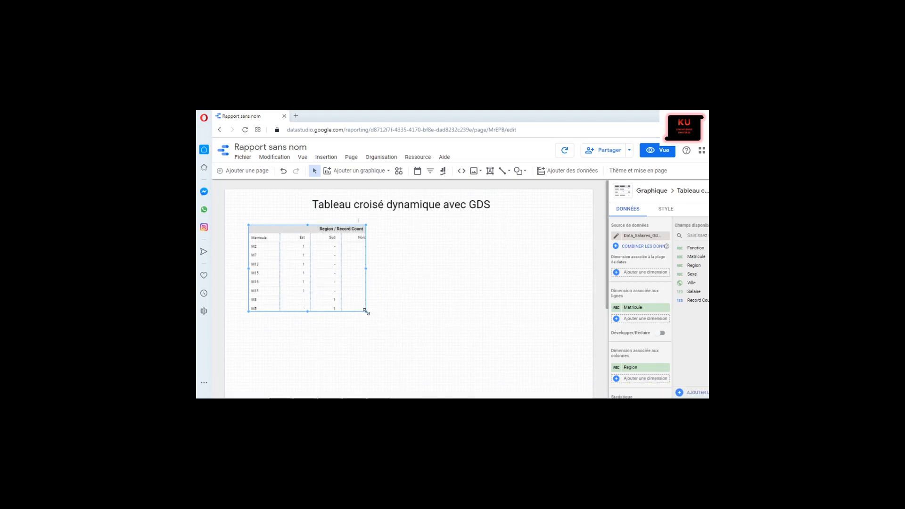
drag(366, 311, 380, 326)
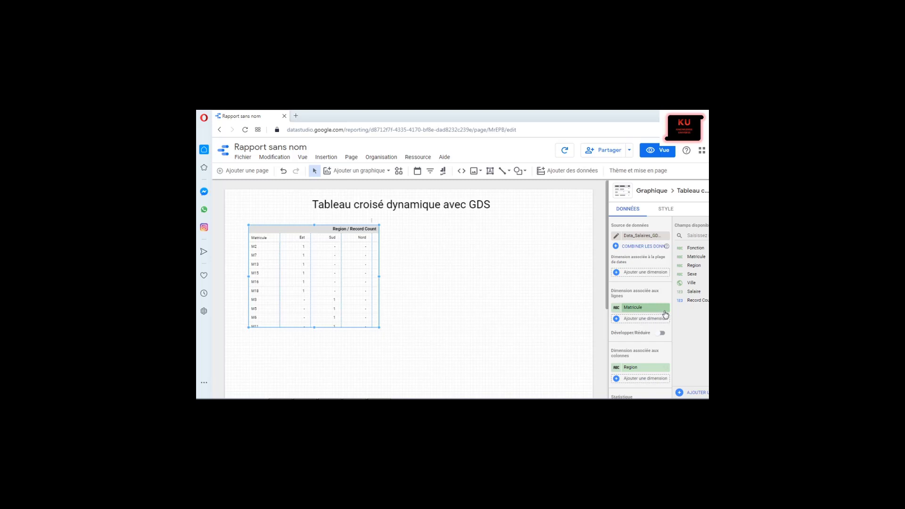
Remove Region from the pivot table's column dimension and replace the row dimension Matricule with Region.
click(665, 368)
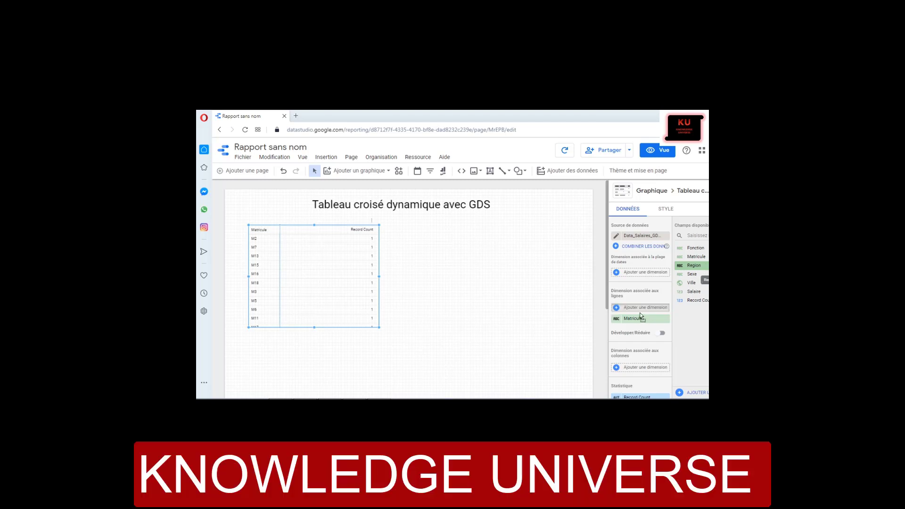
drag(643, 312, 647, 324)
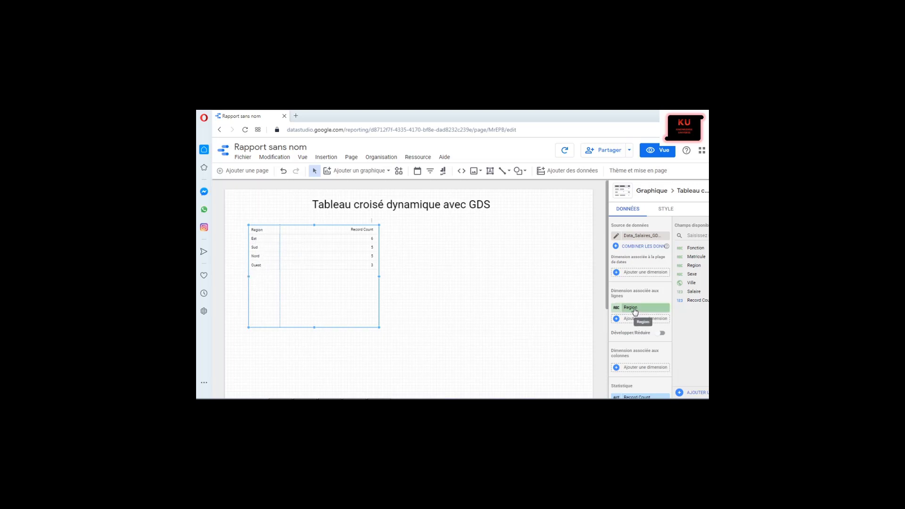
Try Region as the pivot table's column dimension and remove it again.
drag(641, 371, 642, 370)
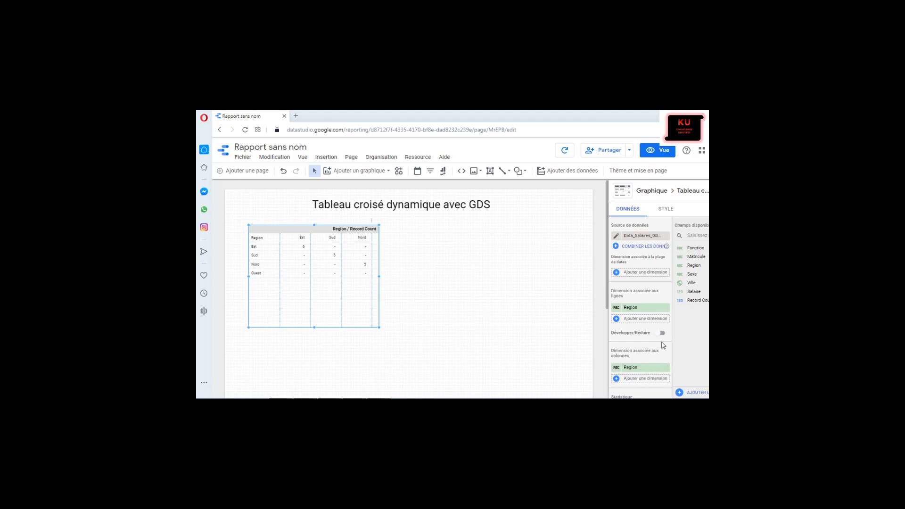
click(665, 367)
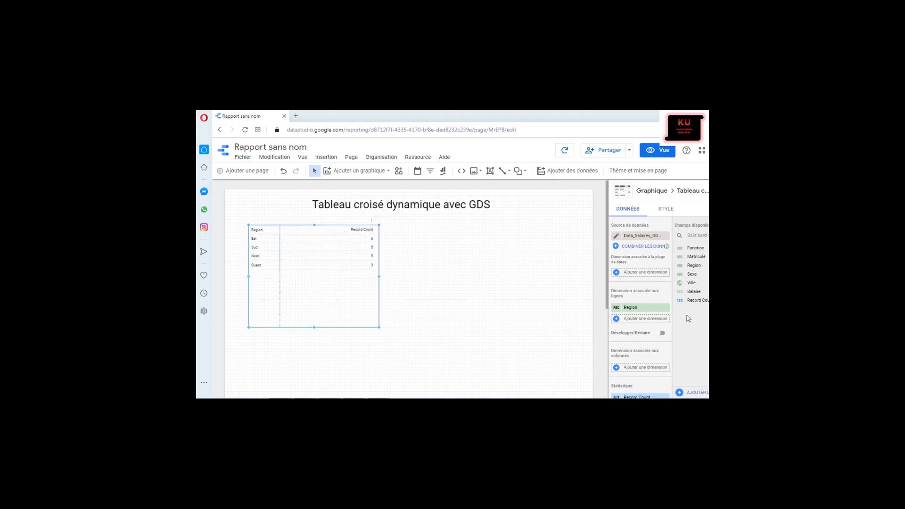
drag(687, 266, 634, 372)
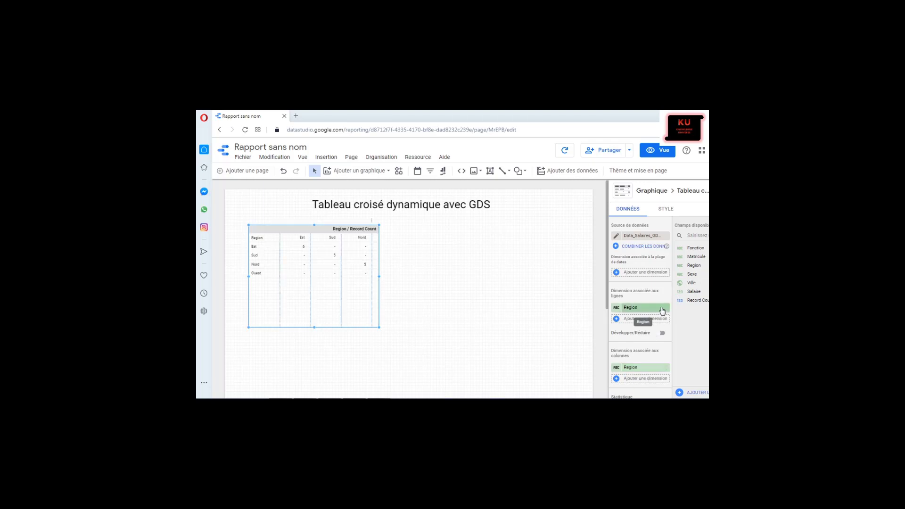
click(665, 368)
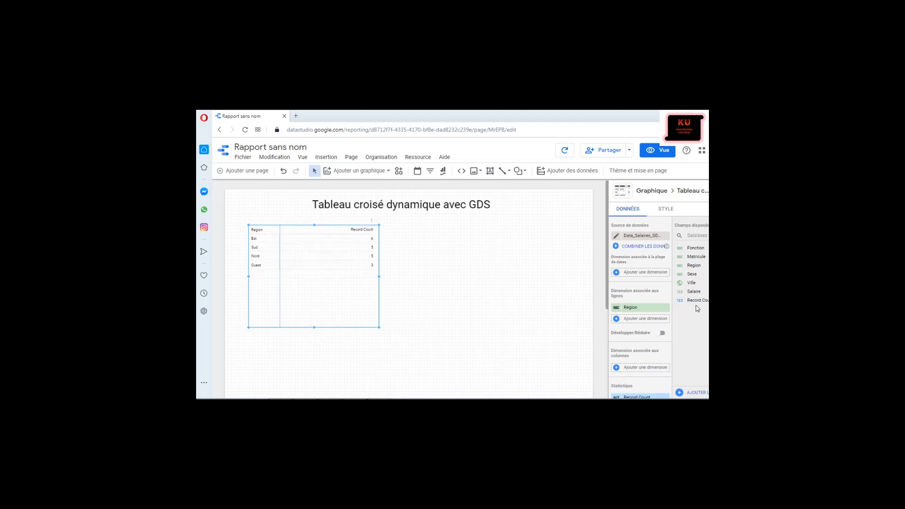
Replace the pivot table's Record Count metric with Salaire and check the aggregation options of Salaire.
drag(693, 291, 667, 354)
drag(648, 386, 639, 344)
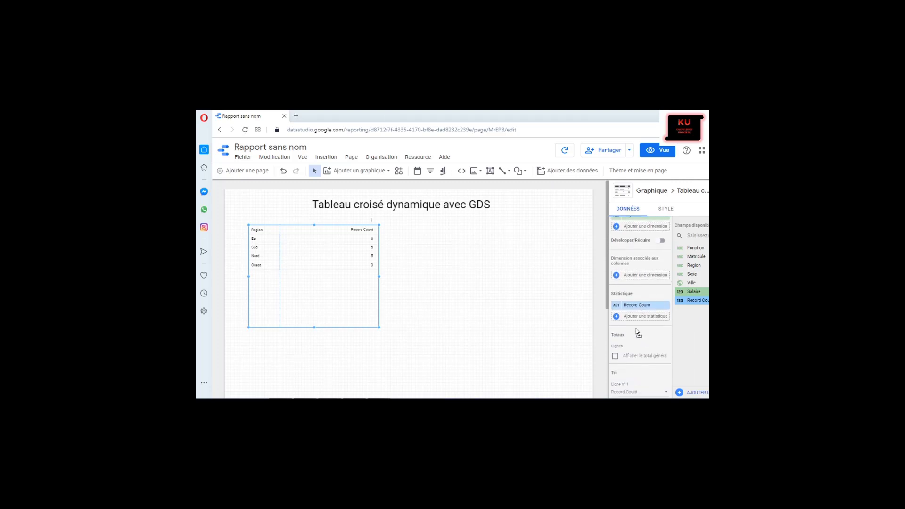
drag(635, 313, 634, 313)
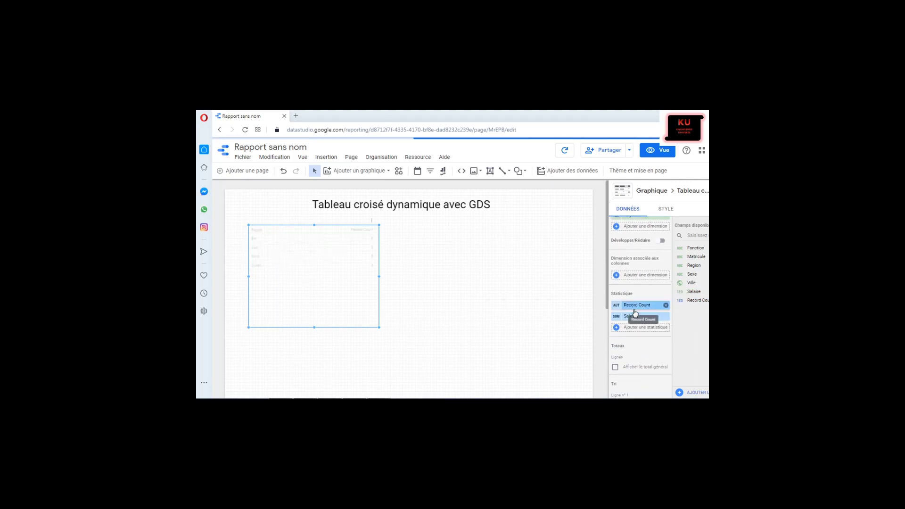
click(665, 305)
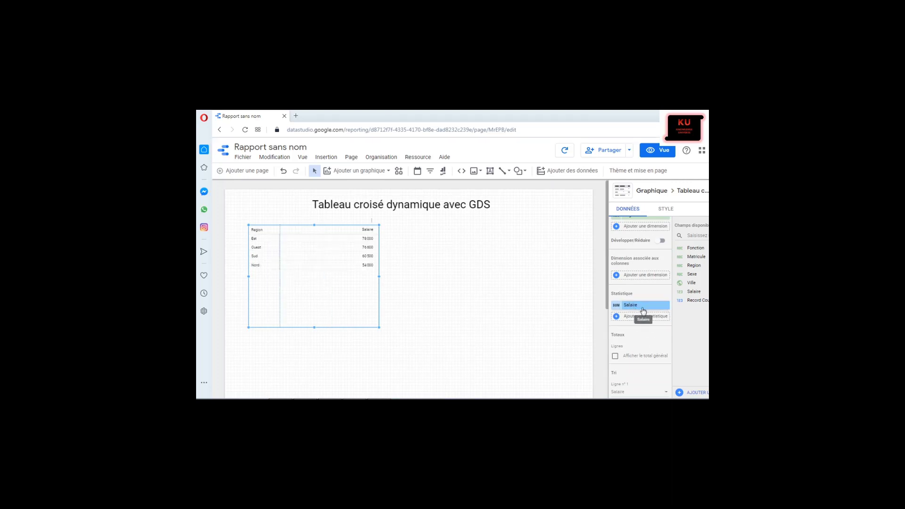
click(616, 308)
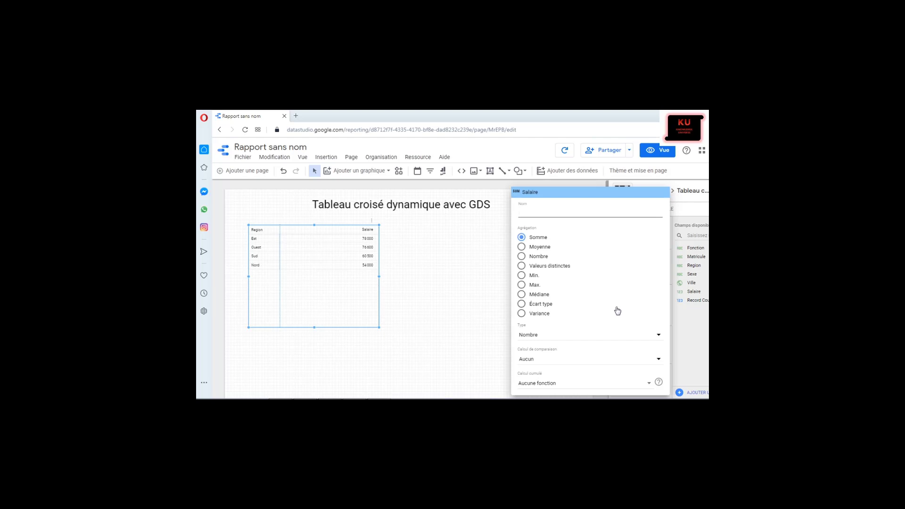
click(416, 290)
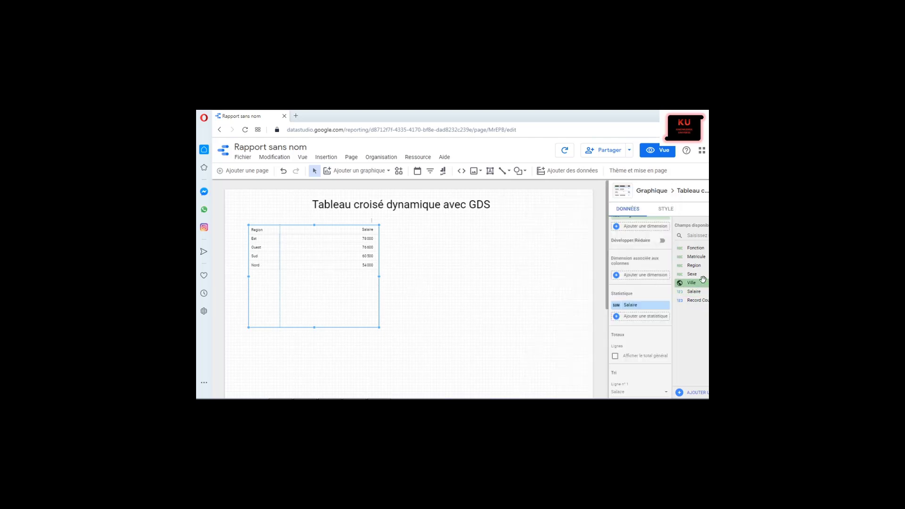
Add Sexe as the pivot table's column dimension and resize the table to fit its rows and columns more closely.
drag(698, 272, 643, 276)
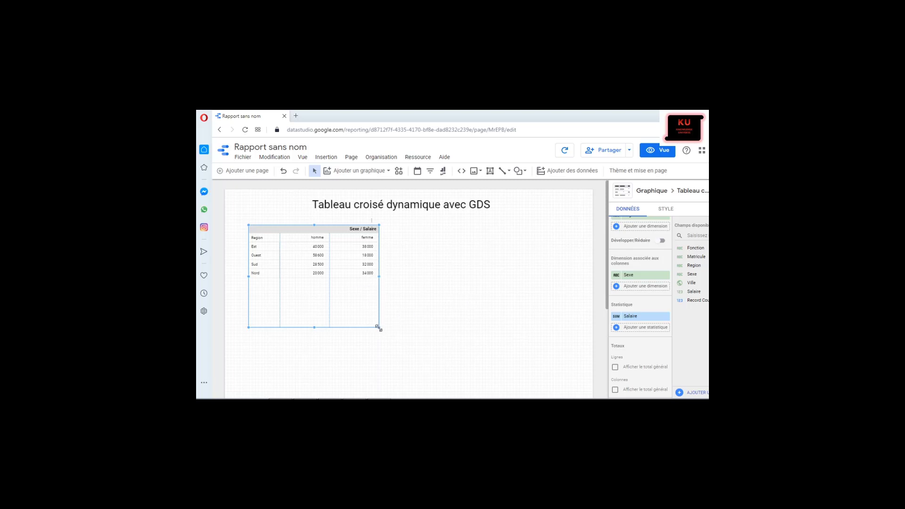
drag(378, 326, 446, 329)
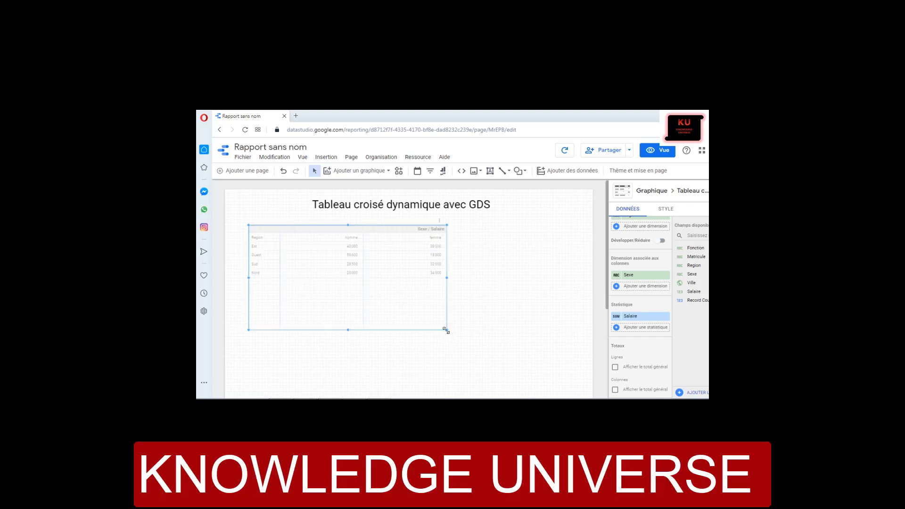
drag(445, 330, 364, 302)
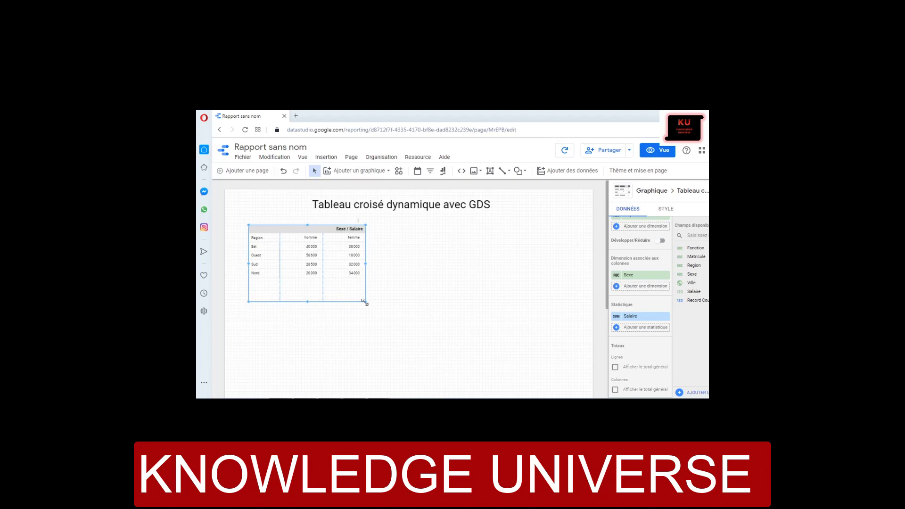
Set the pivot table's header background to the theme's turquoise.
click(401, 299)
click(349, 274)
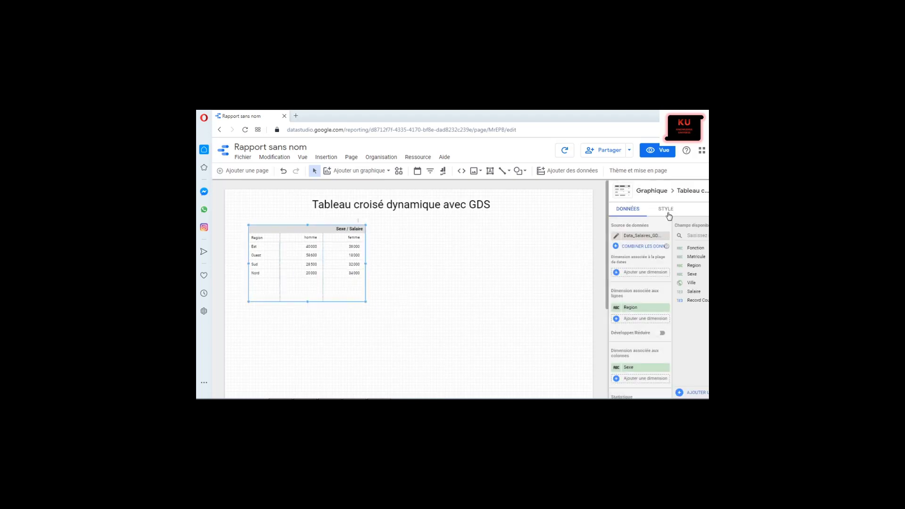
click(666, 209)
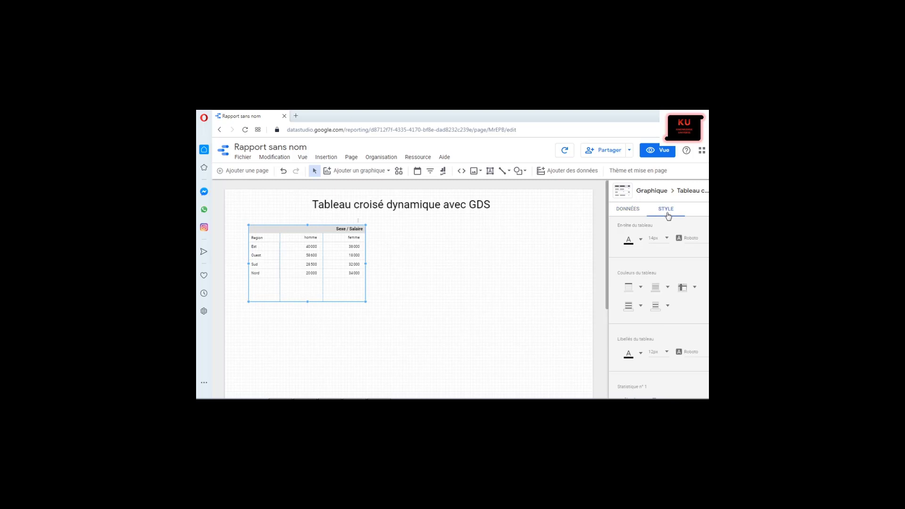
click(640, 288)
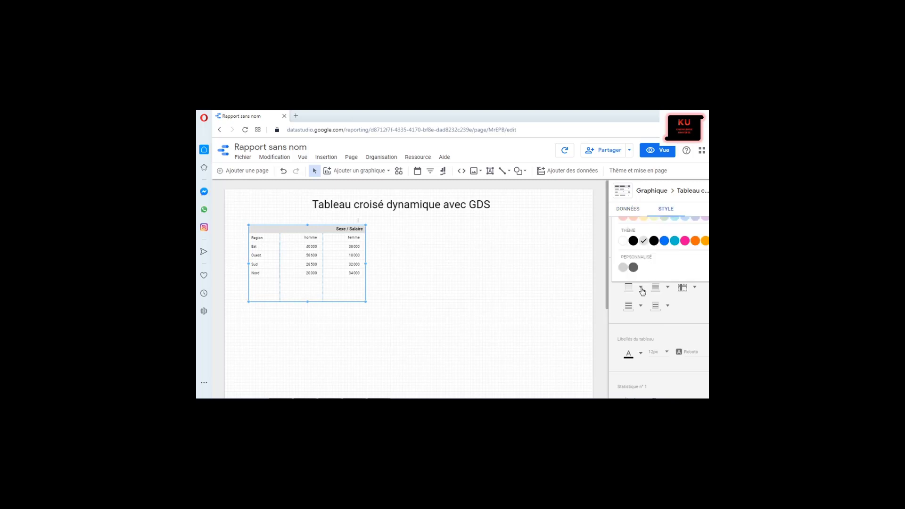
click(673, 241)
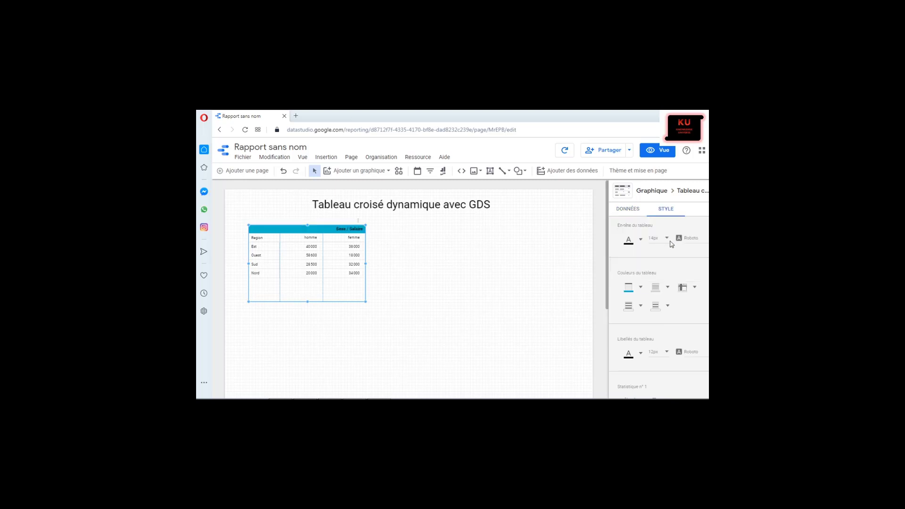
Try orange as the pivot table's cell border colour and set it to black instead.
click(667, 288)
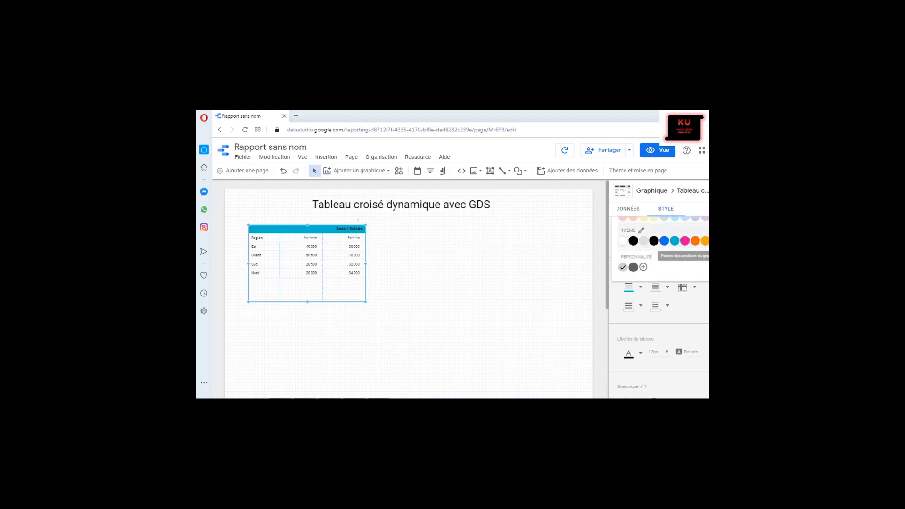
click(704, 242)
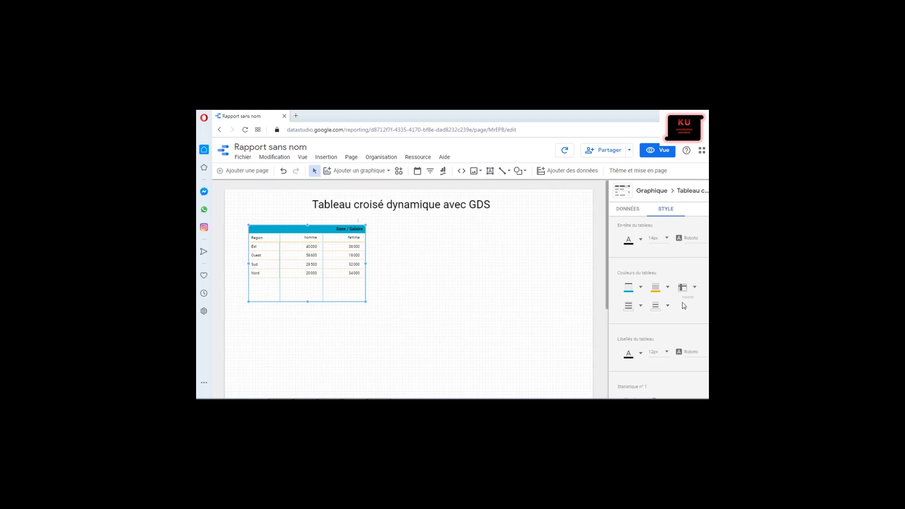
click(668, 289)
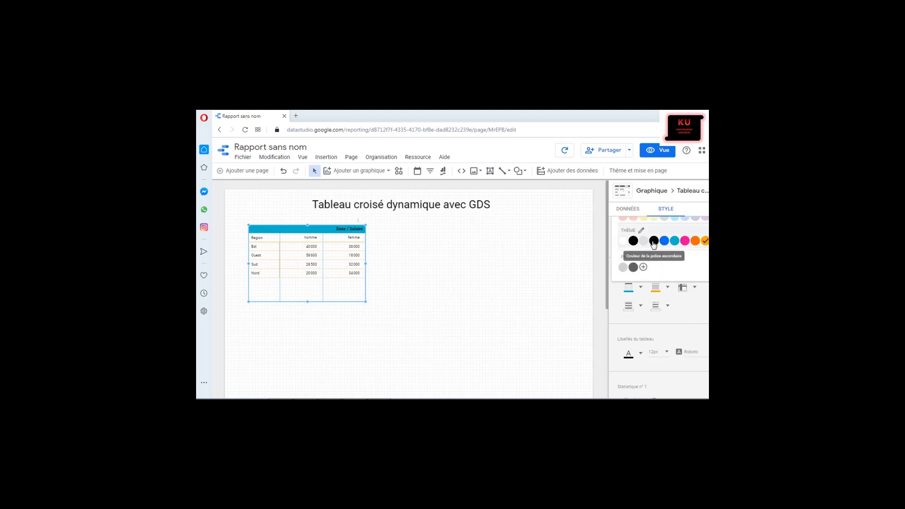
click(633, 241)
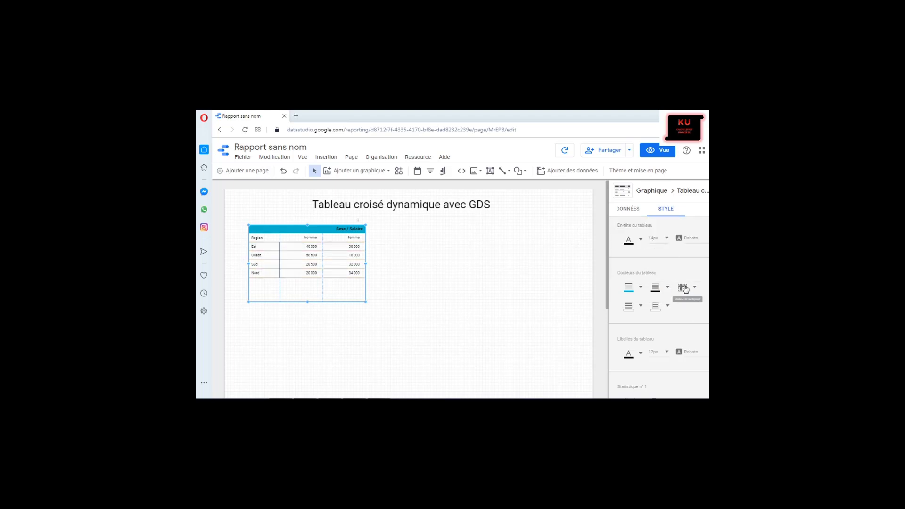
Colour the pivot table's odd rows orange and set its highlight colour to pink.
click(640, 305)
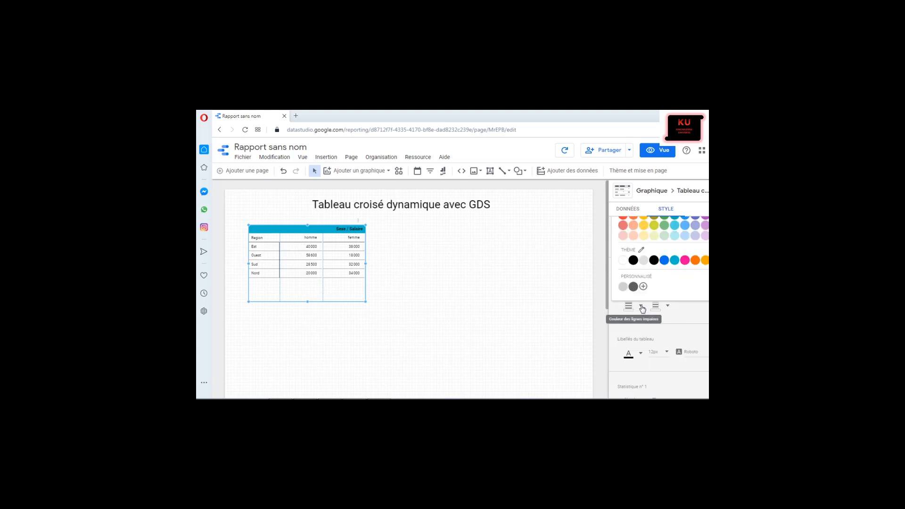
click(695, 260)
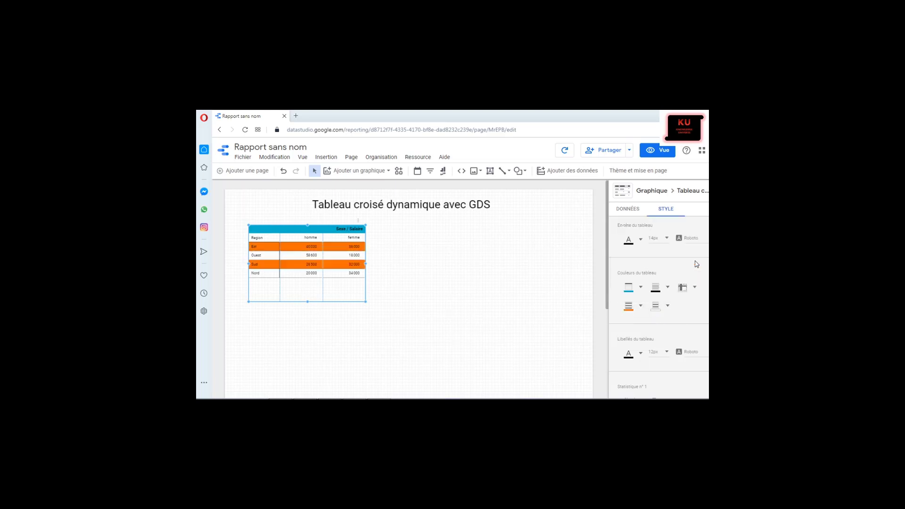
click(693, 288)
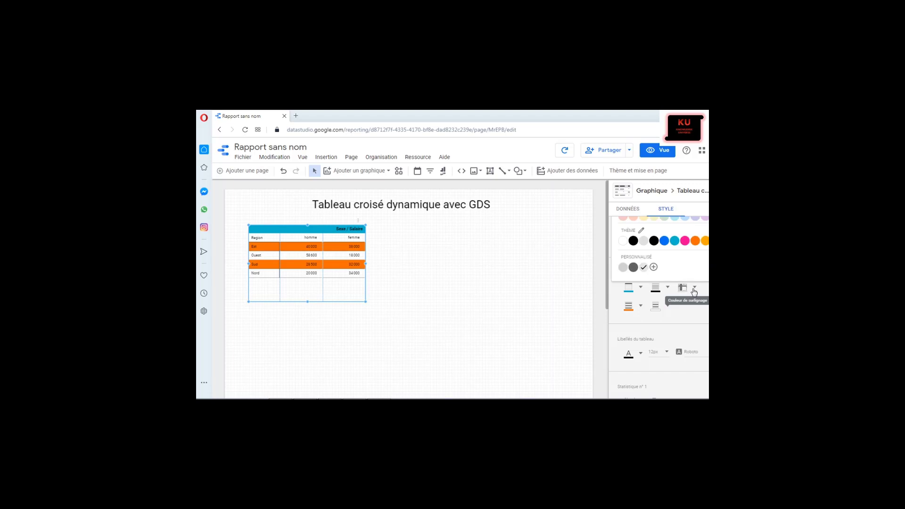
click(685, 244)
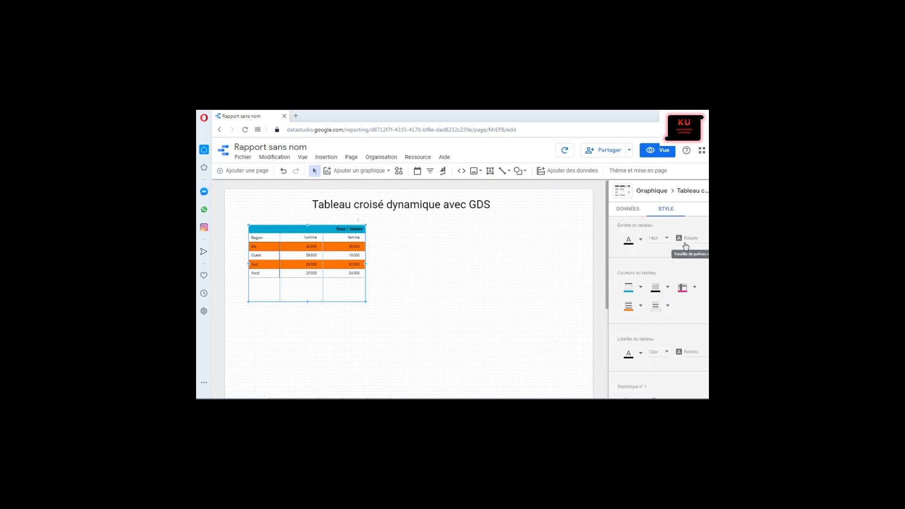
Colour the pivot table's even rows light blue and deselect the table.
click(668, 307)
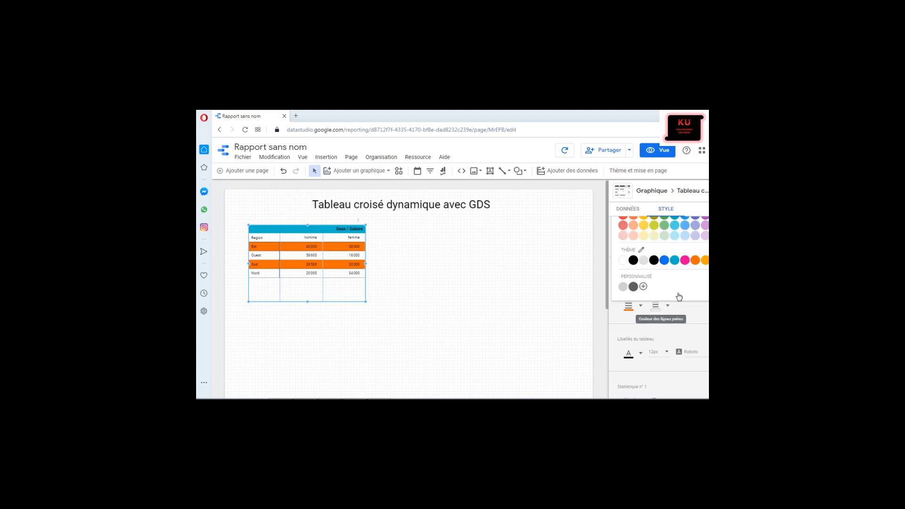
click(685, 228)
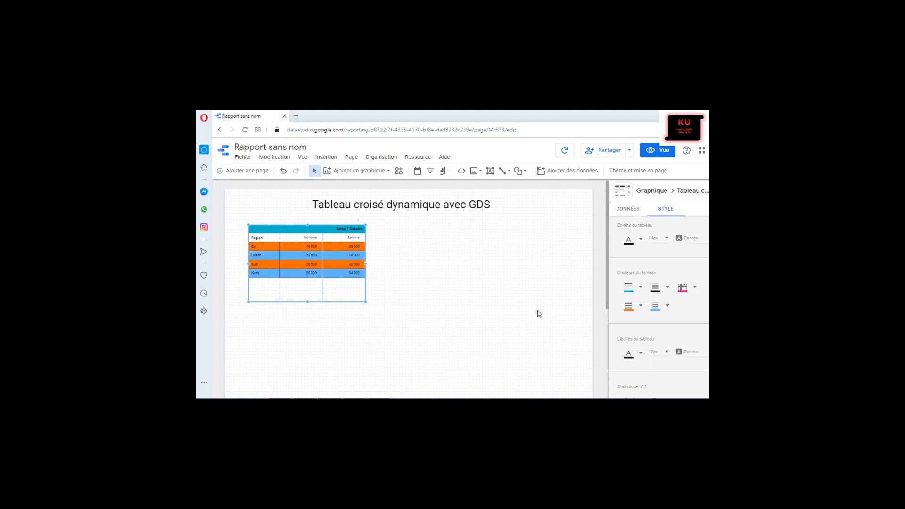
click(545, 300)
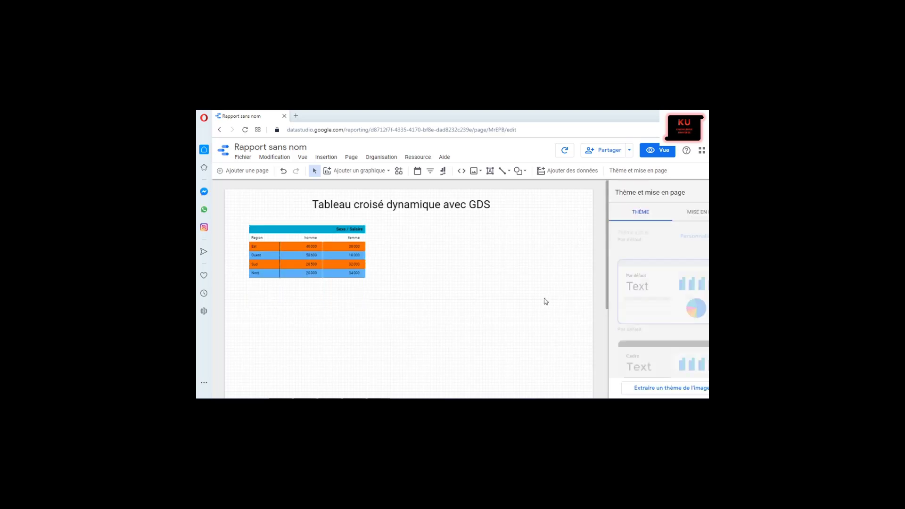
Set the font size of the pivot table's labels to 28px.
click(330, 262)
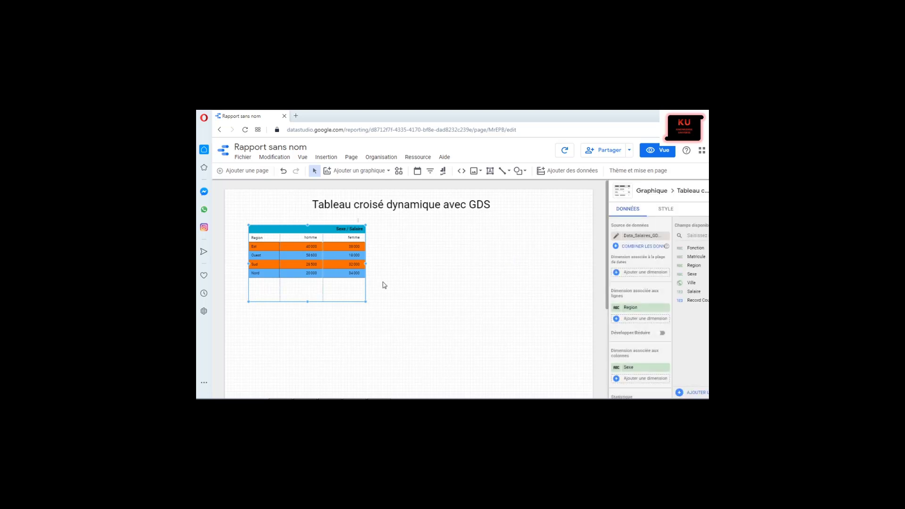
click(666, 209)
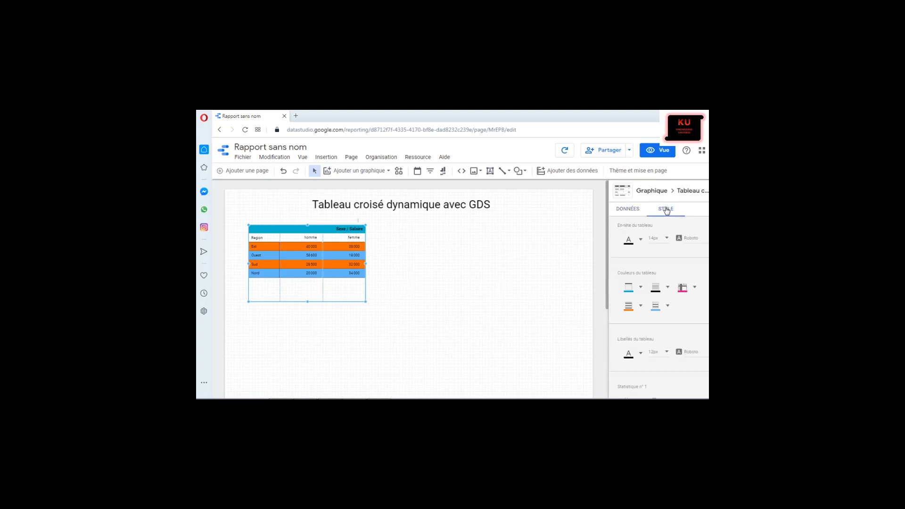
click(641, 353)
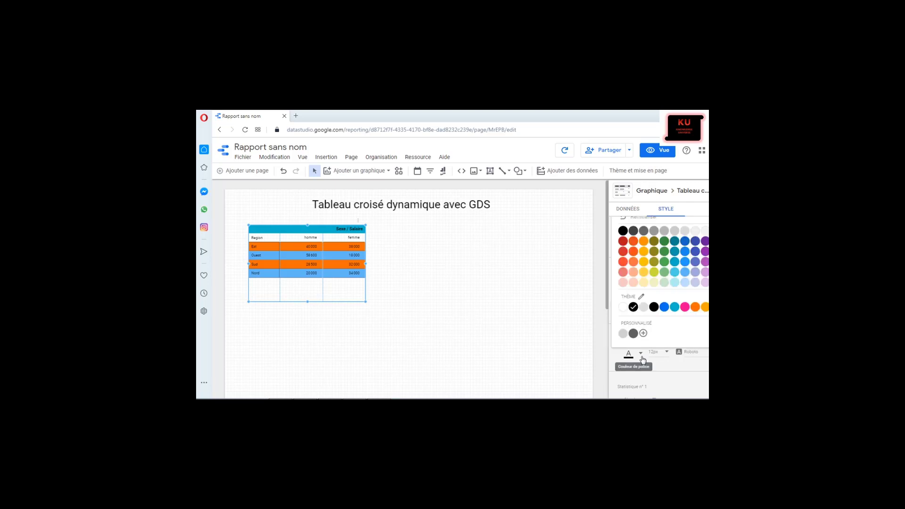
click(667, 354)
click(667, 354)
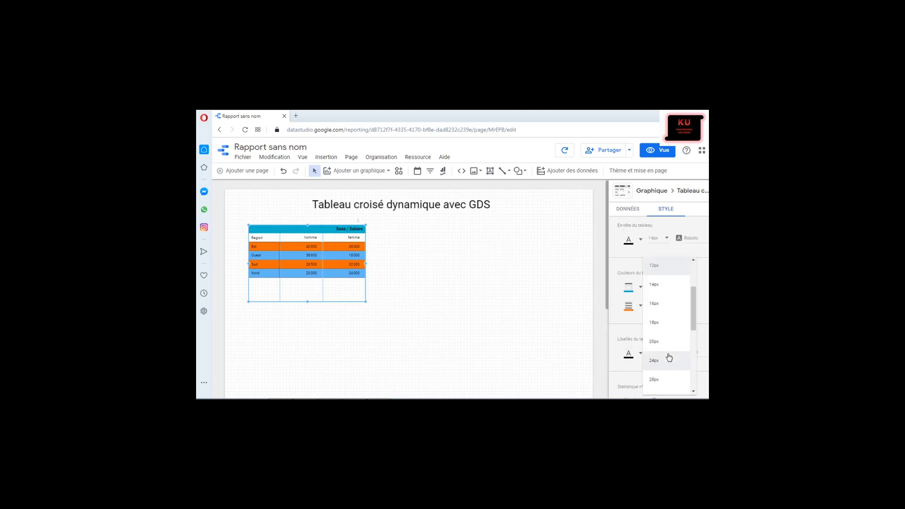
click(660, 379)
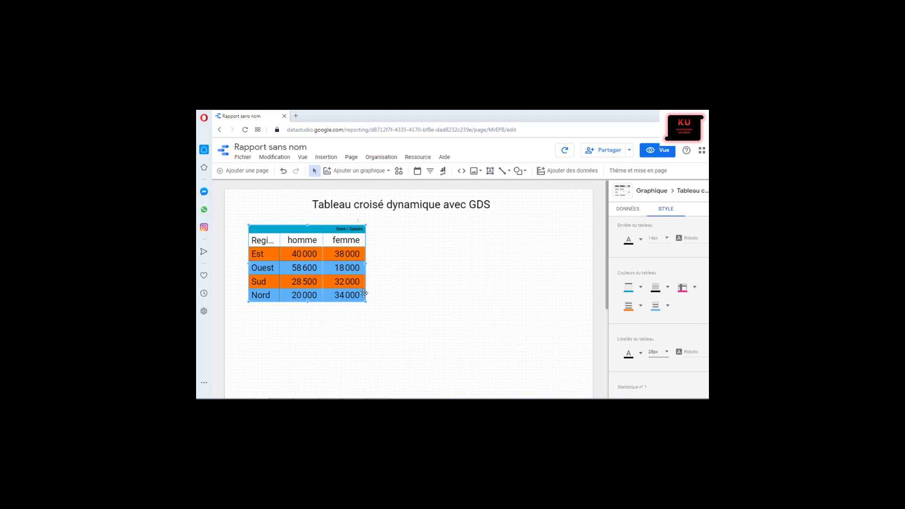
Resize the pivot table to fit the larger labels, keeping it within the page's left half below the title.
drag(367, 301, 434, 313)
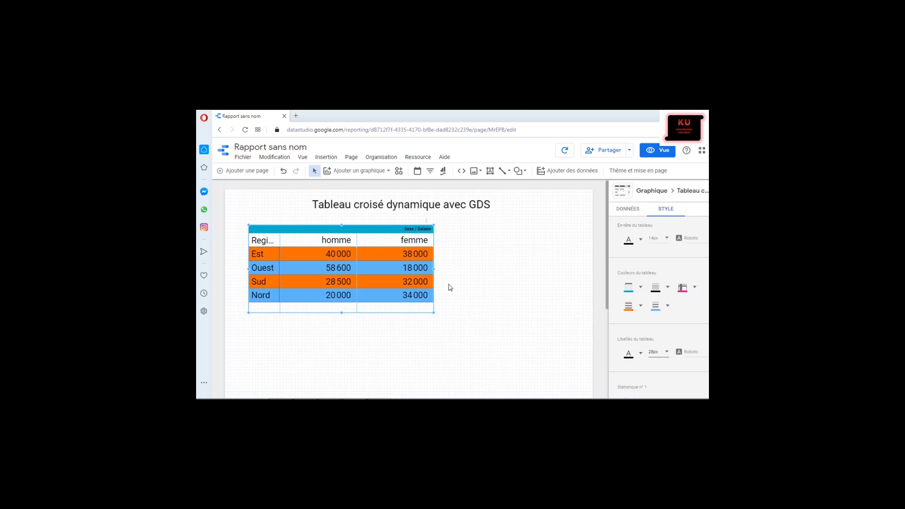
drag(433, 269, 477, 272)
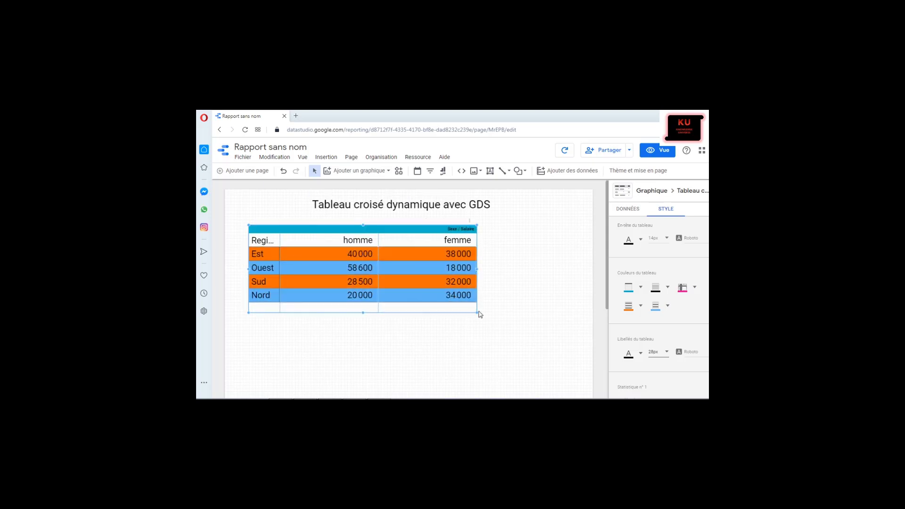
drag(477, 311, 563, 315)
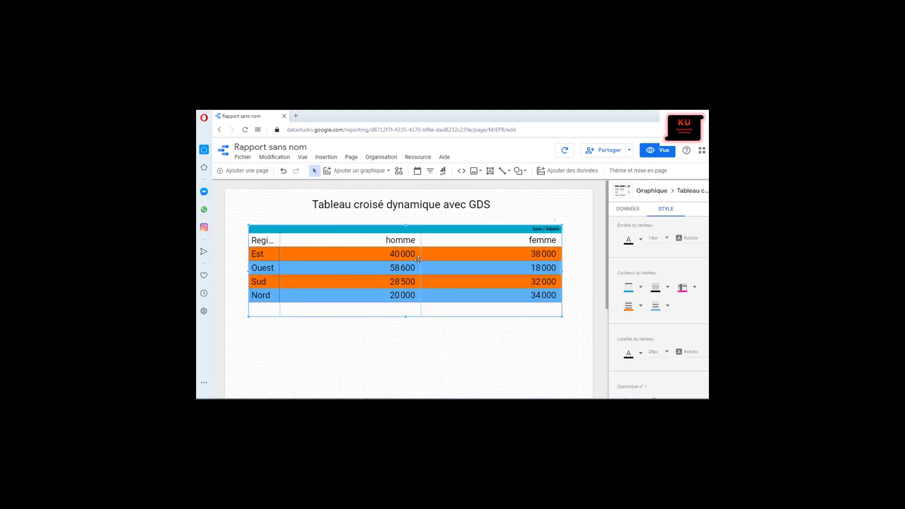
drag(560, 270, 407, 278)
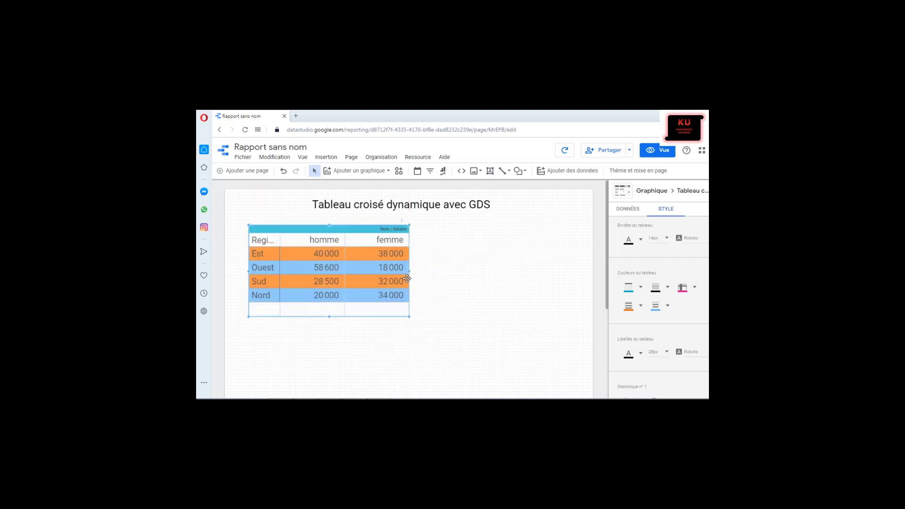
click(423, 277)
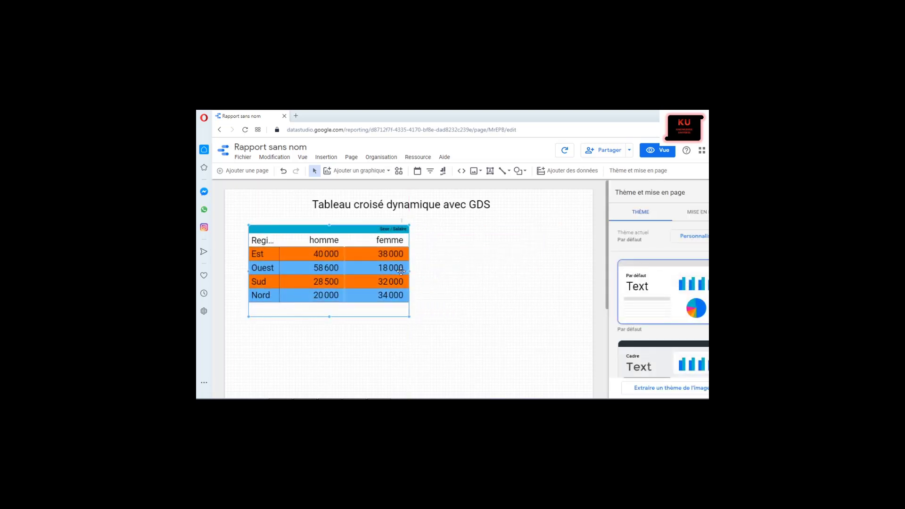
click(400, 272)
drag(409, 271, 393, 279)
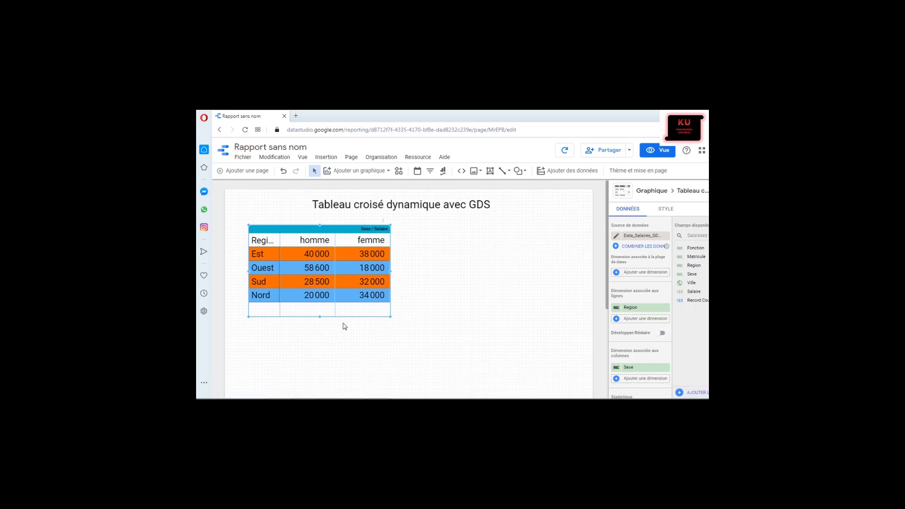
Insert a treemap to the right of the pivot table and add Sexe as its second dimension below Region.
click(327, 157)
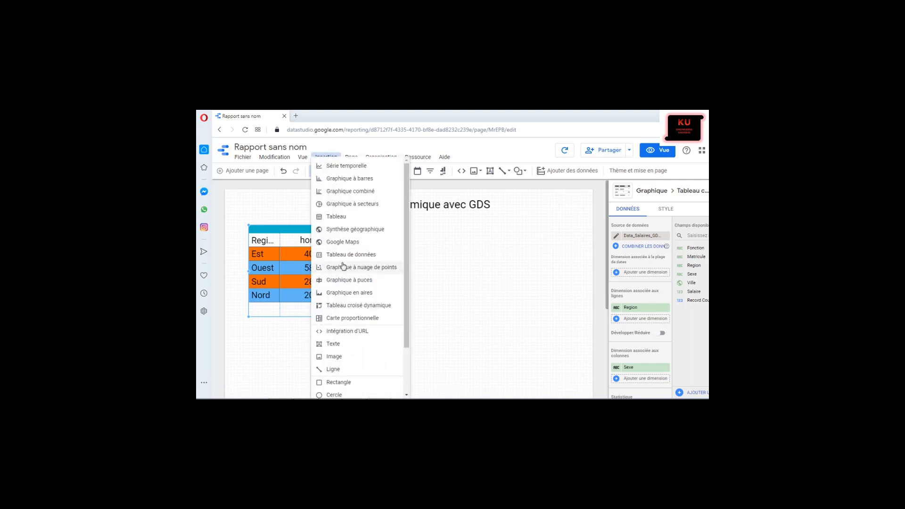
click(346, 318)
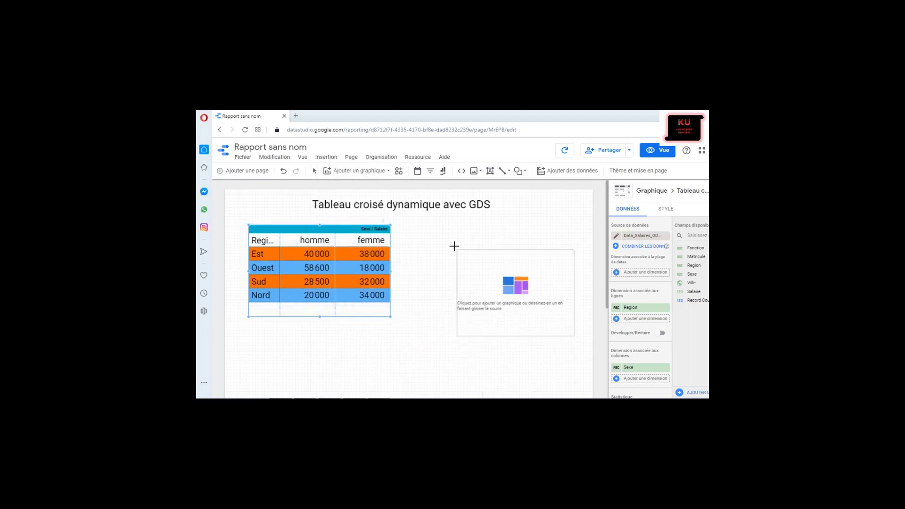
click(414, 227)
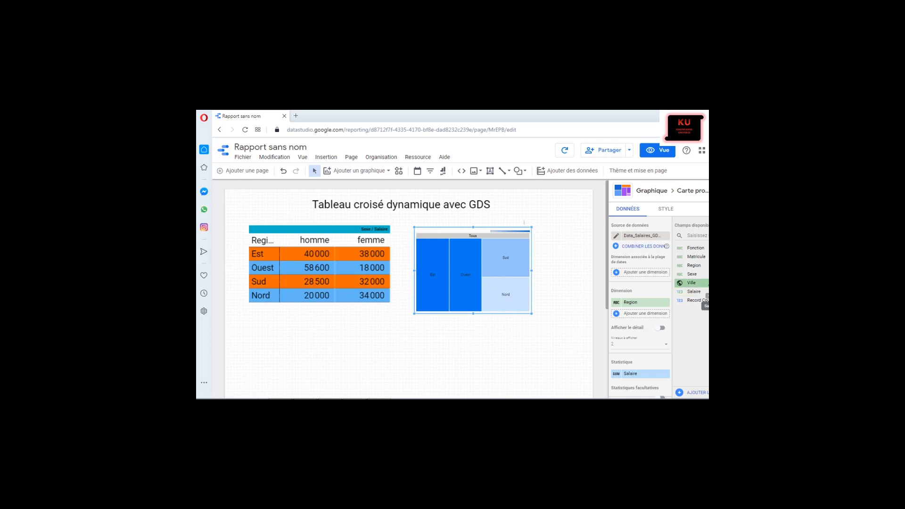
drag(705, 275, 648, 276)
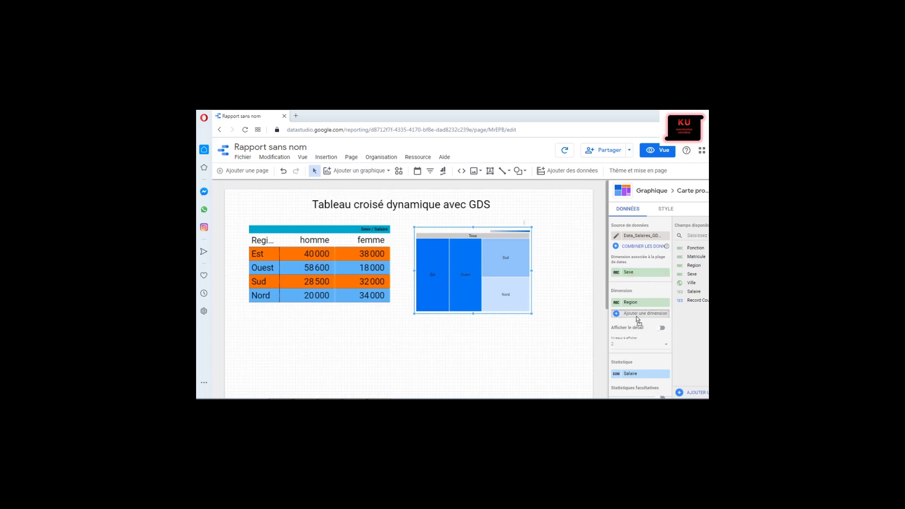
drag(638, 320, 638, 319)
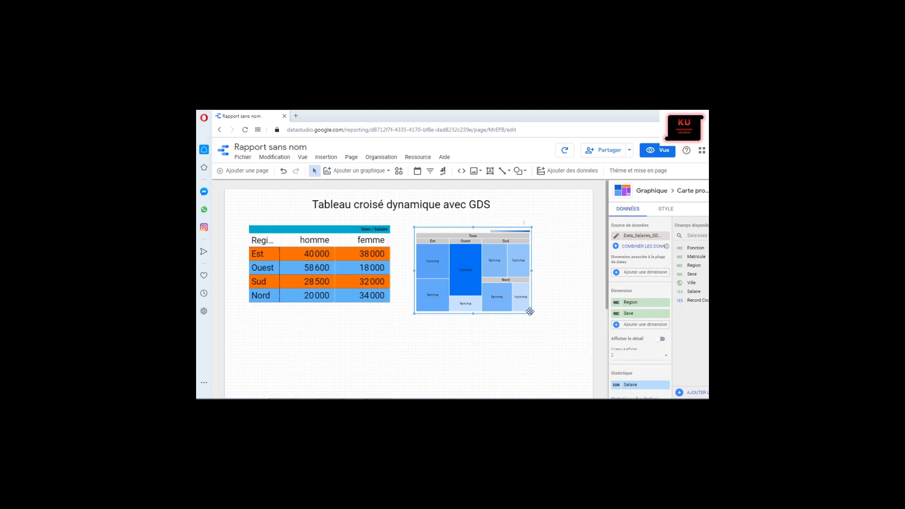
Enlarge the treemap slightly and move it up to align its top edge with the pivot table.
drag(531, 314, 560, 317)
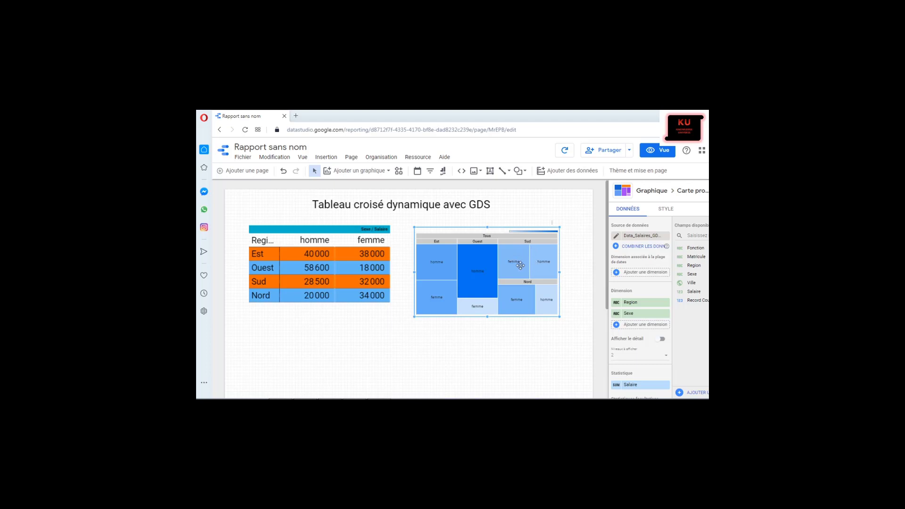
drag(532, 279, 533, 278)
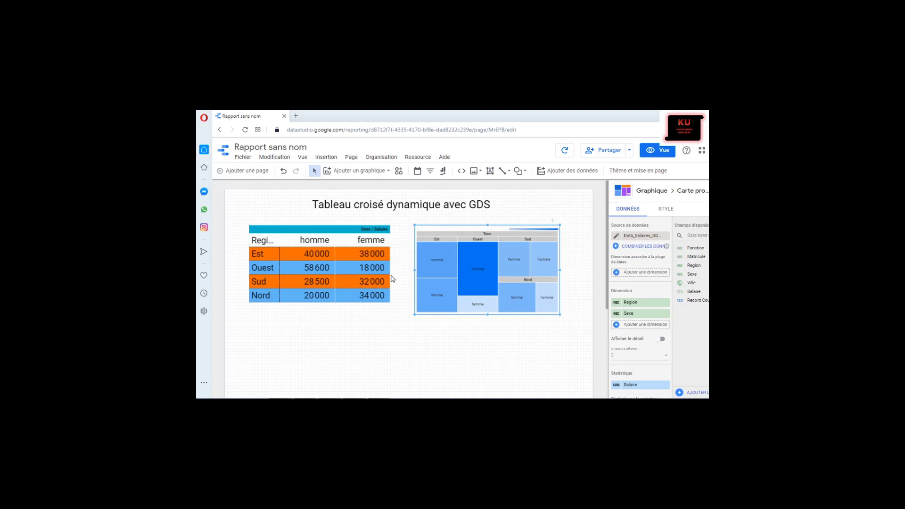
click(353, 273)
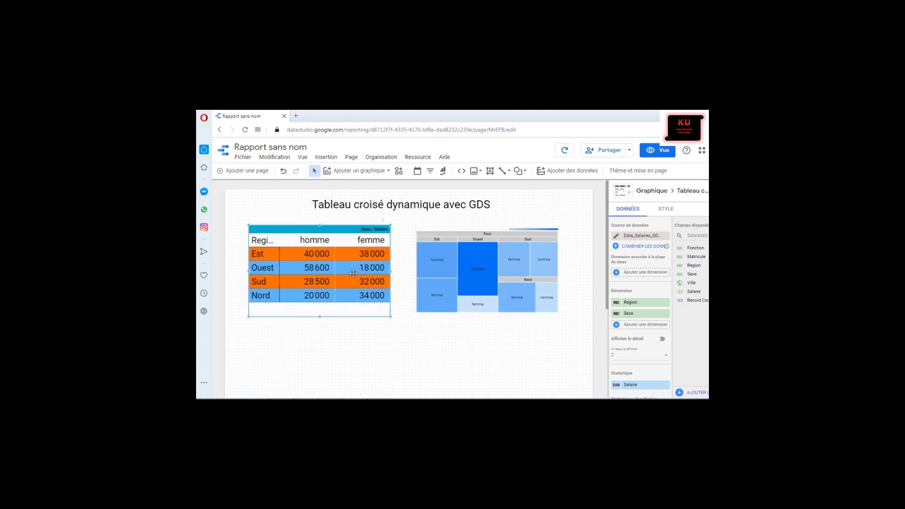
click(457, 296)
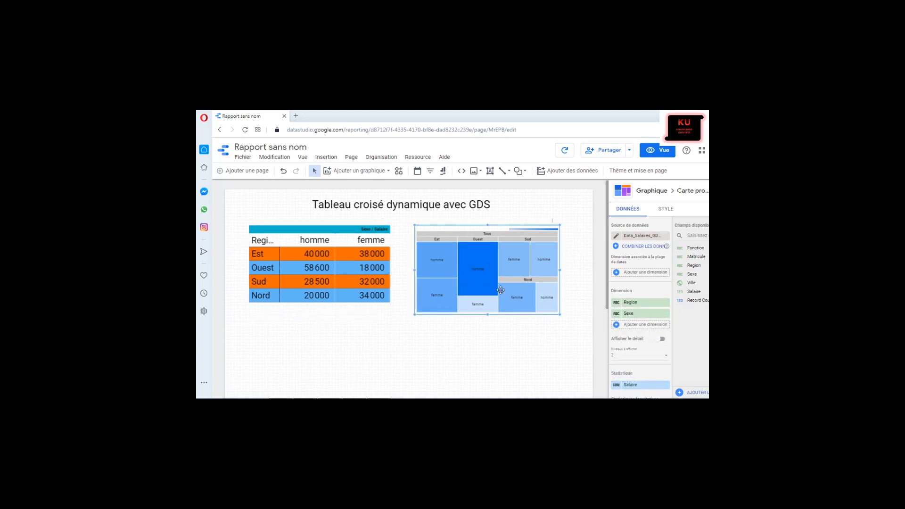
Shorten the pivot table slightly from its lower edge and move the treemap up a little beside it.
click(343, 264)
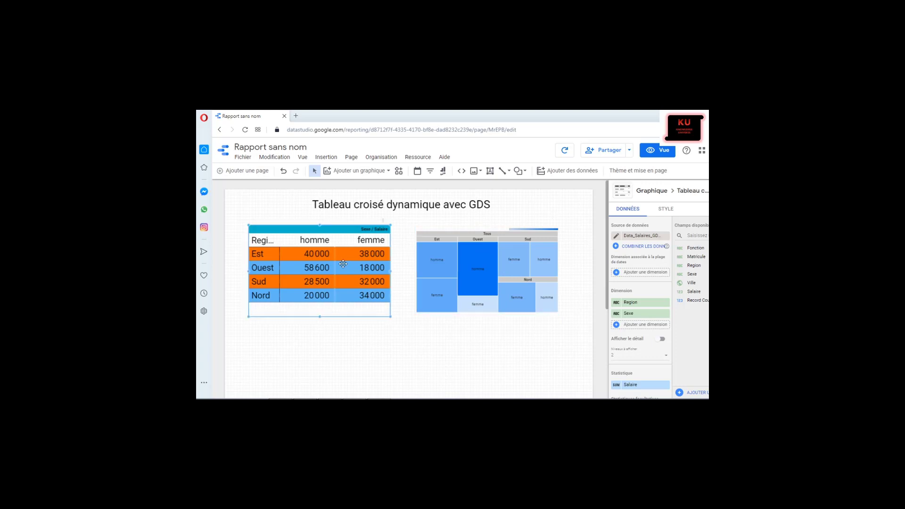
drag(319, 317, 319, 310)
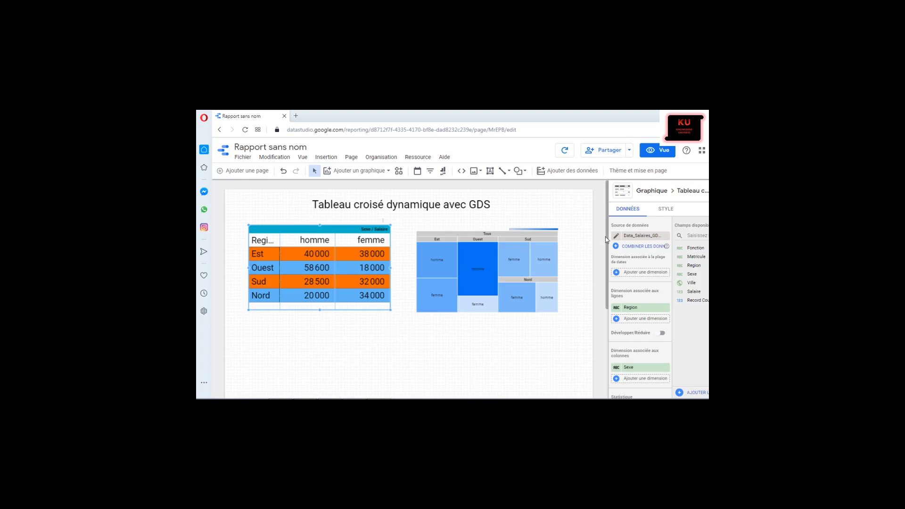
click(485, 253)
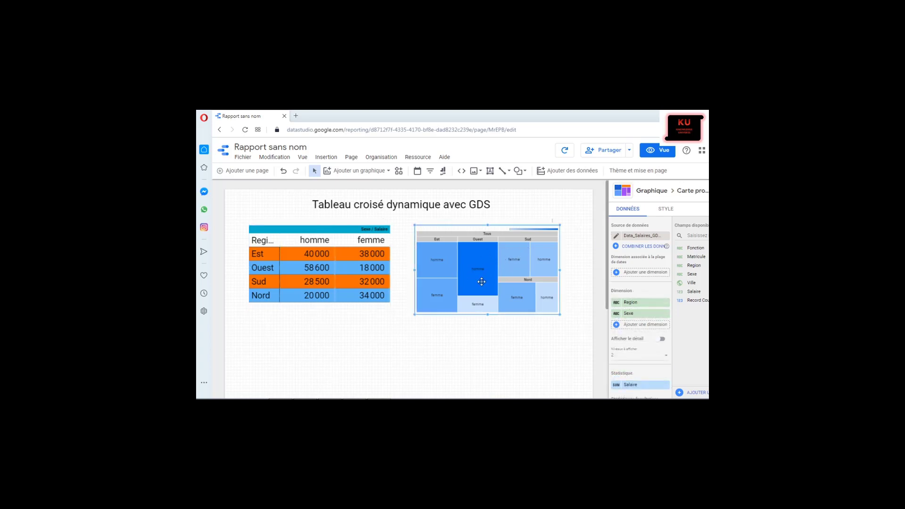
drag(481, 281, 481, 277)
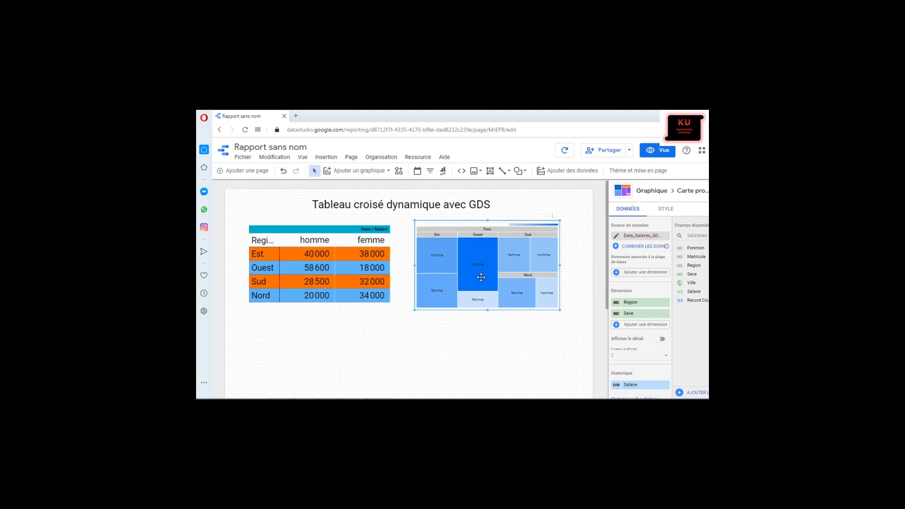
click(666, 305)
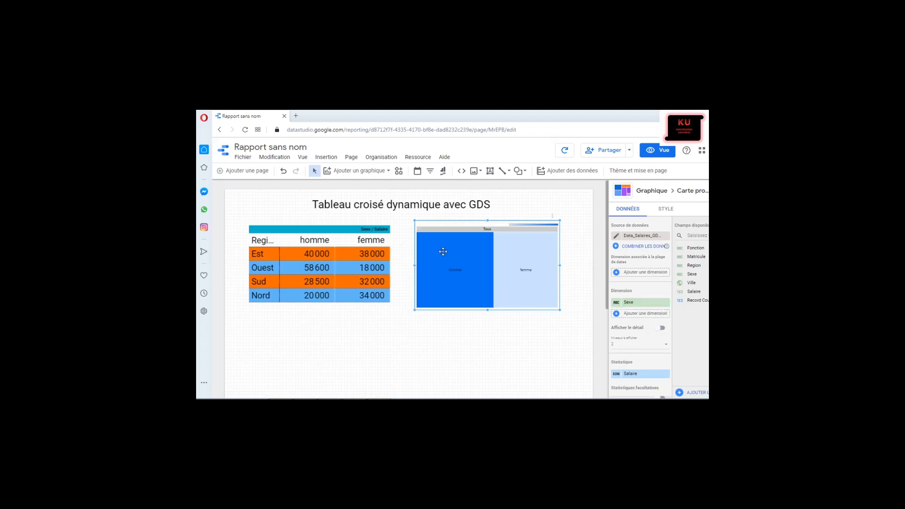
key(ctrl+z)
click(443, 345)
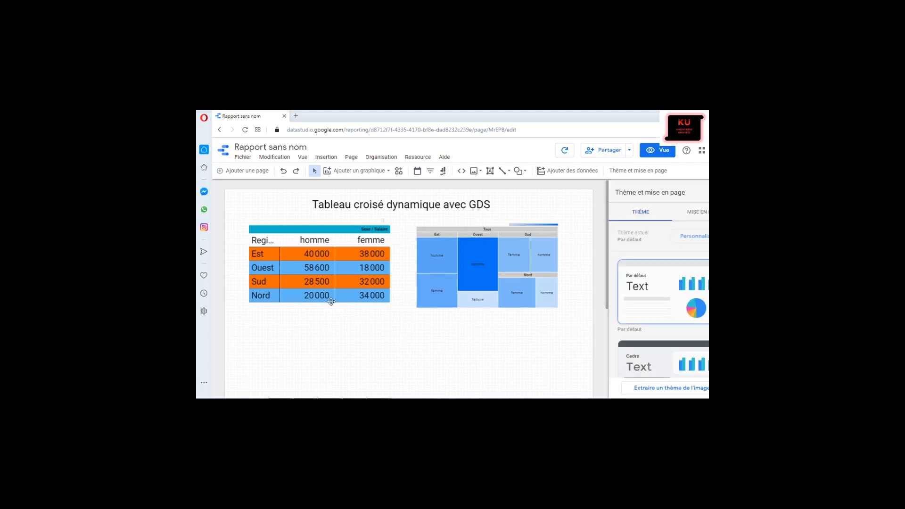
Insert a second pivot table below the first one and remove Fonction from its column dimensions.
click(335, 161)
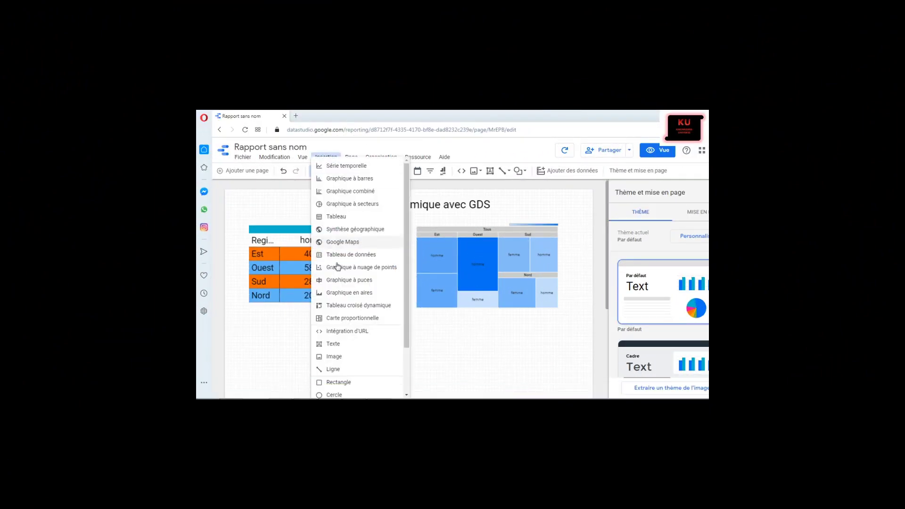
click(343, 305)
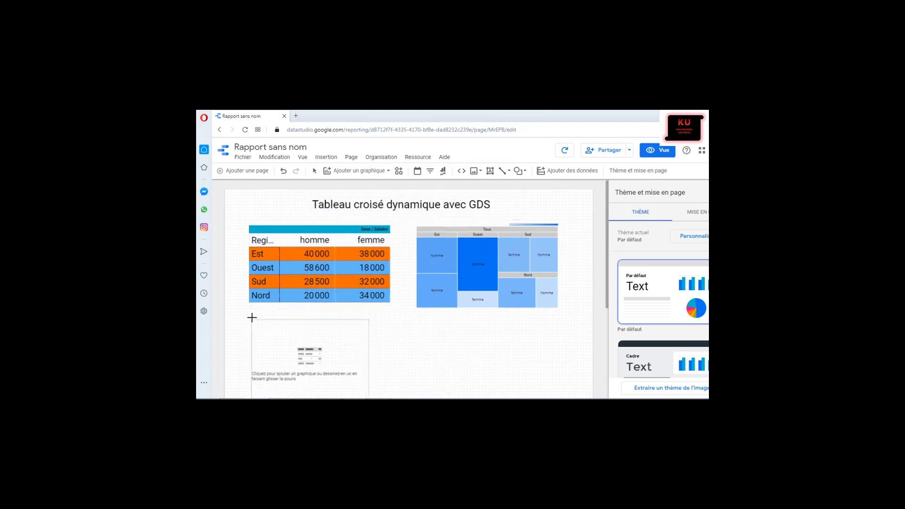
click(250, 314)
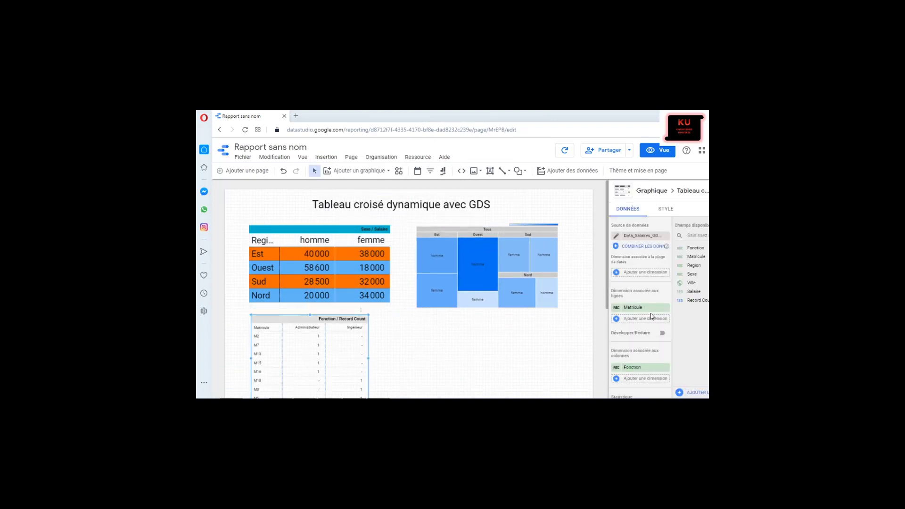
click(666, 367)
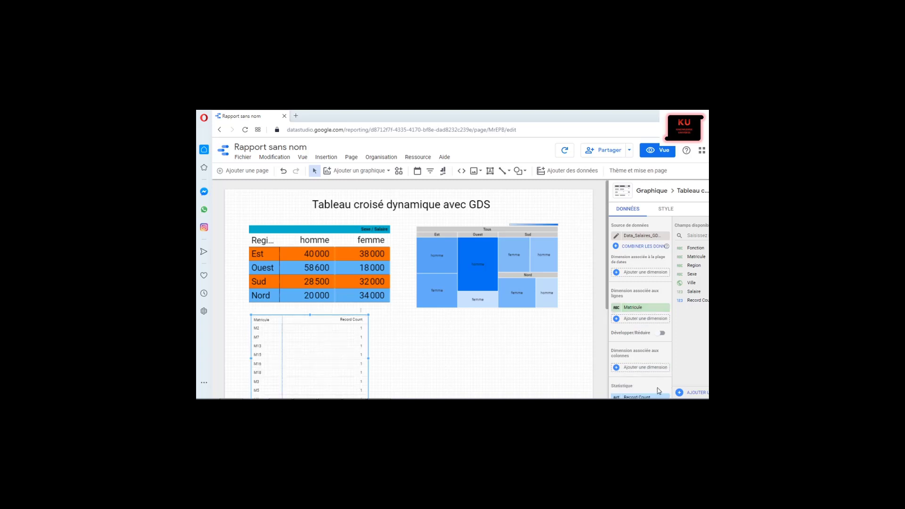
Replace the new pivot table's Record Count metric with Salaire and aggregate it as Moyenne.
drag(692, 292, 640, 326)
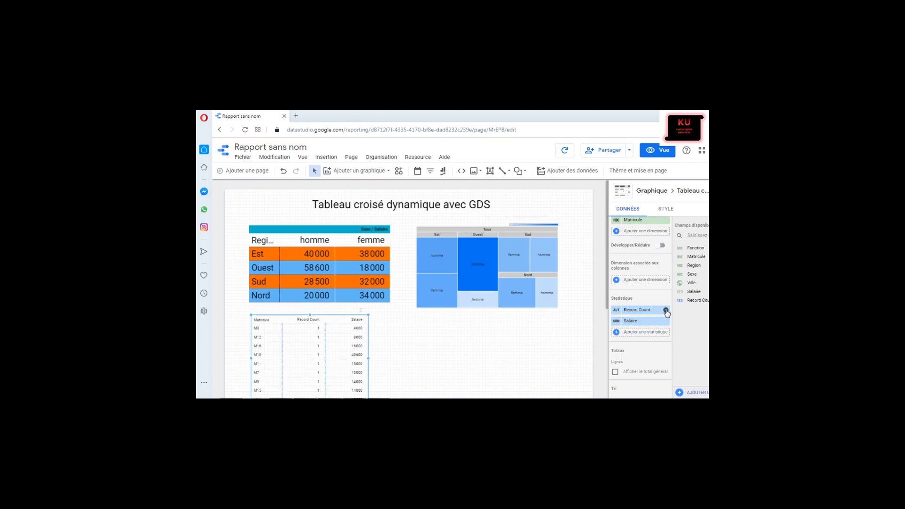
click(666, 310)
click(617, 311)
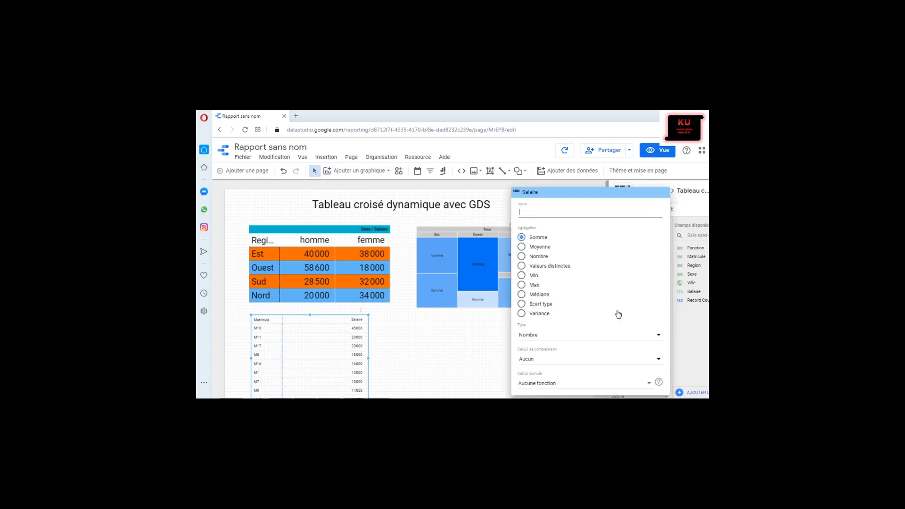
click(521, 247)
click(692, 330)
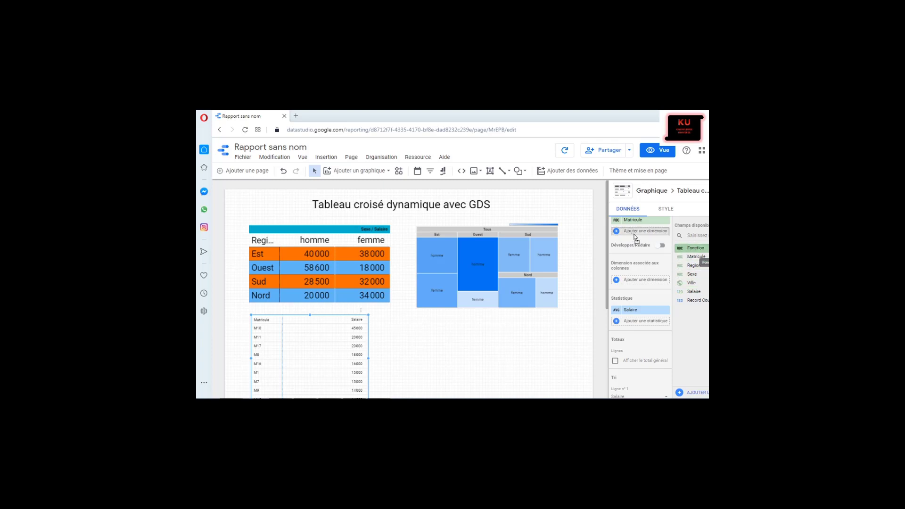
Replace Matricule with Fonction as the new pivot table's row dimension and add Sexe as its column dimension.
drag(638, 236, 638, 236)
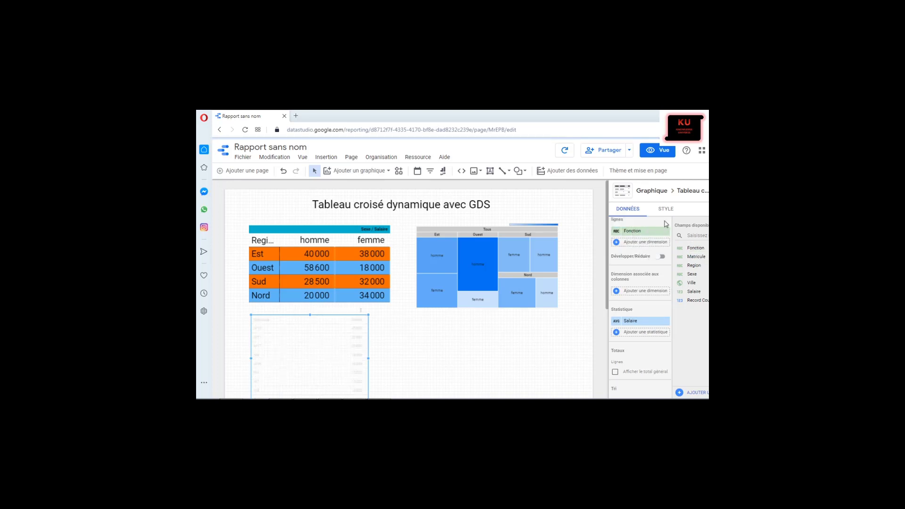
click(665, 220)
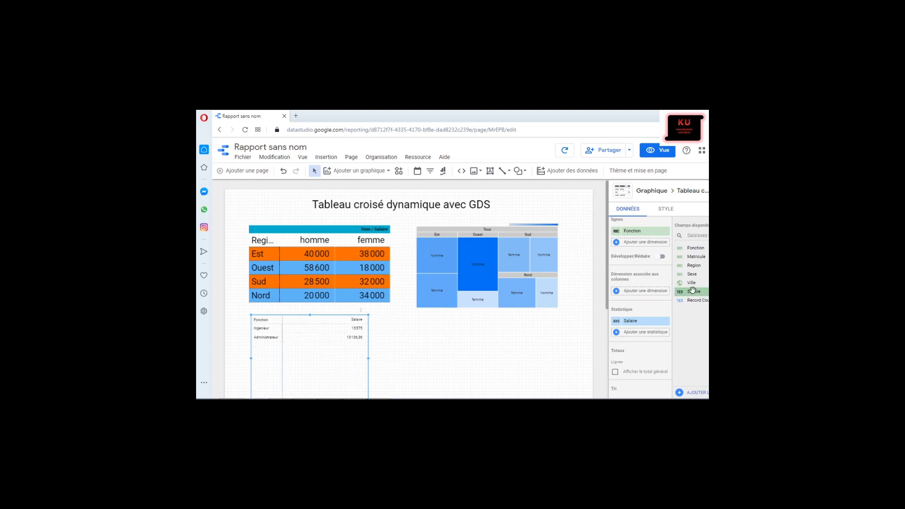
drag(692, 274, 642, 297)
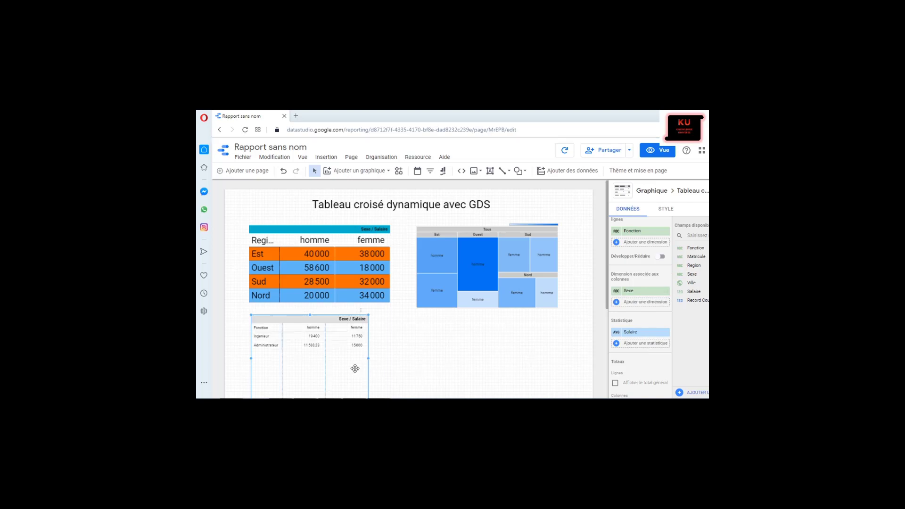
Move the Fonction pivot table up just below the Region table and shorten it to fit its rows.
drag(355, 367, 357, 365)
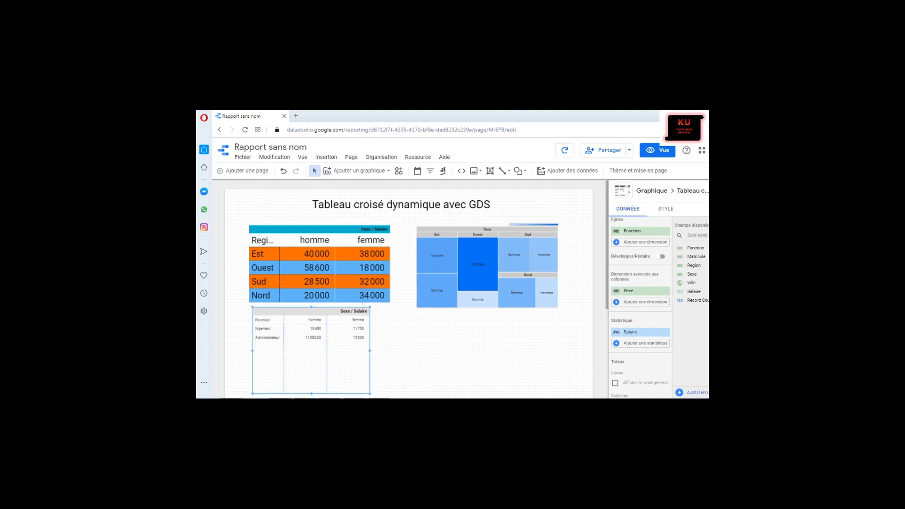
drag(311, 394, 311, 358)
click(384, 349)
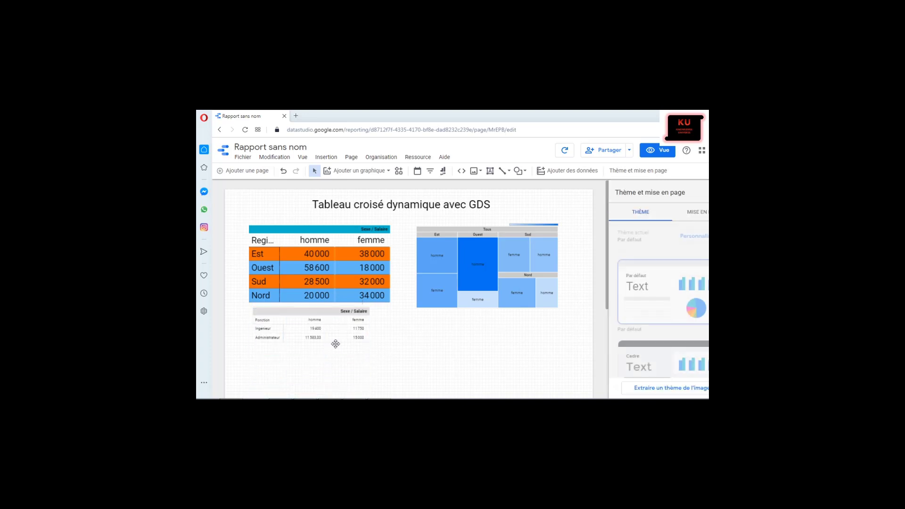
Set the font size of the Fonction pivot table's labels to 28px.
click(335, 344)
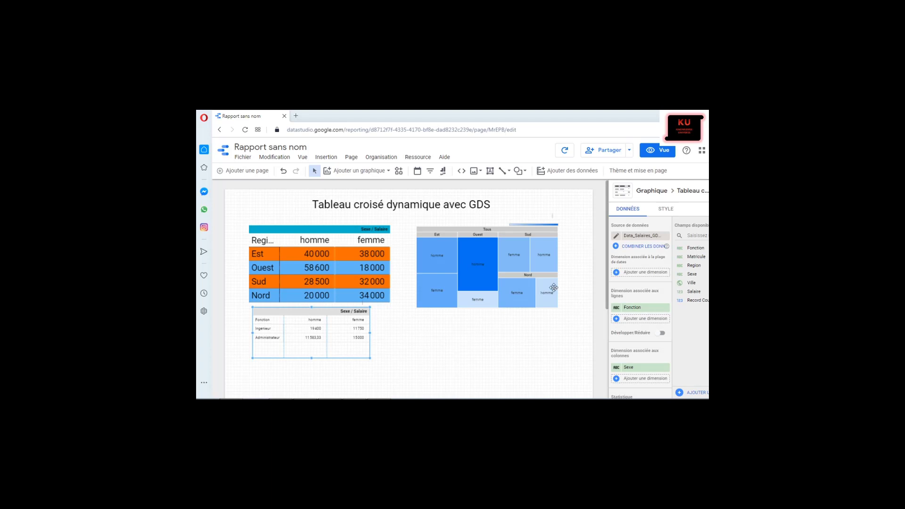
click(669, 213)
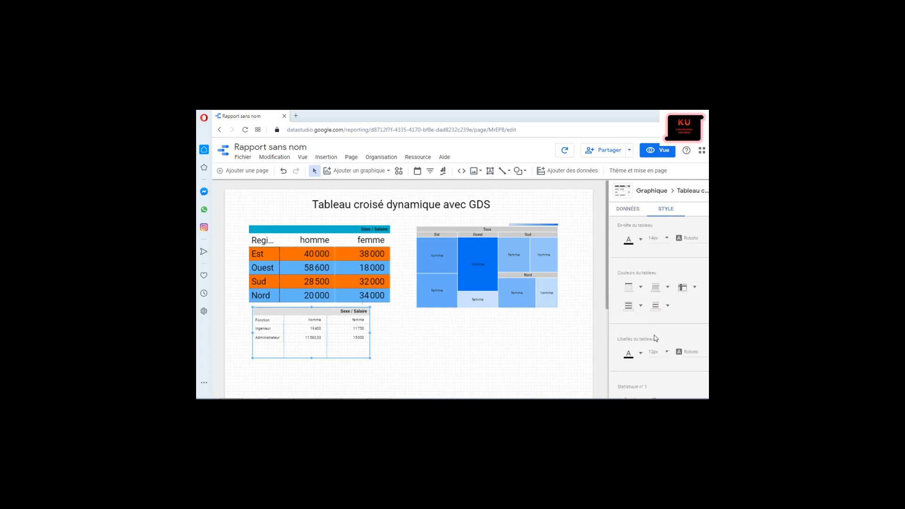
click(668, 354)
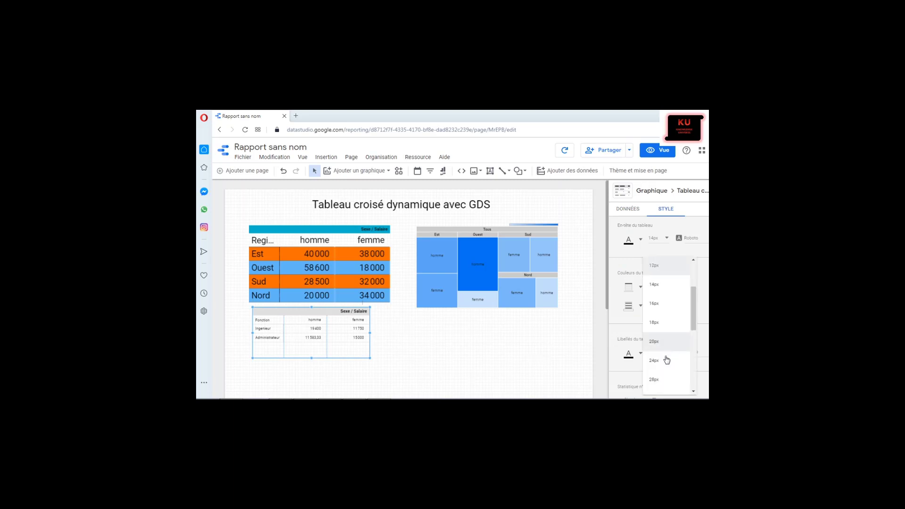
click(652, 382)
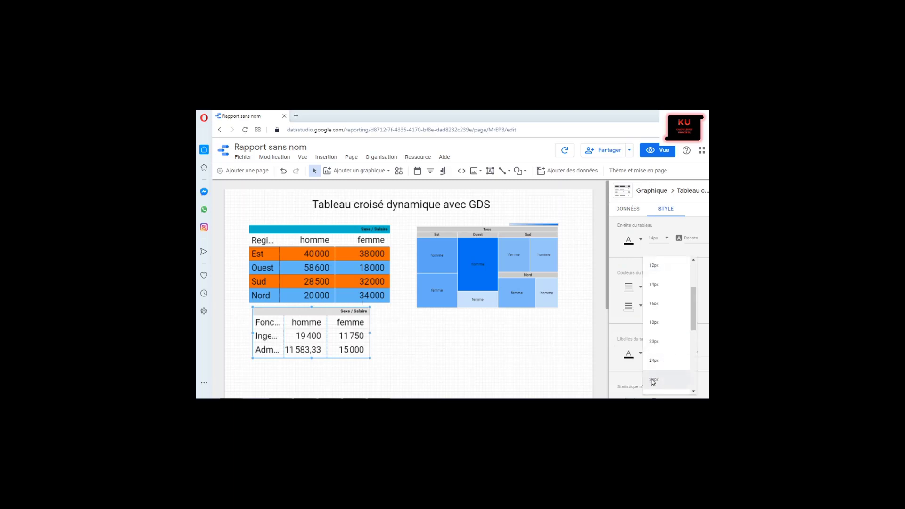
click(388, 366)
Enlarge the Fonction pivot table and widen the row-label columns of both pivot tables.
click(367, 354)
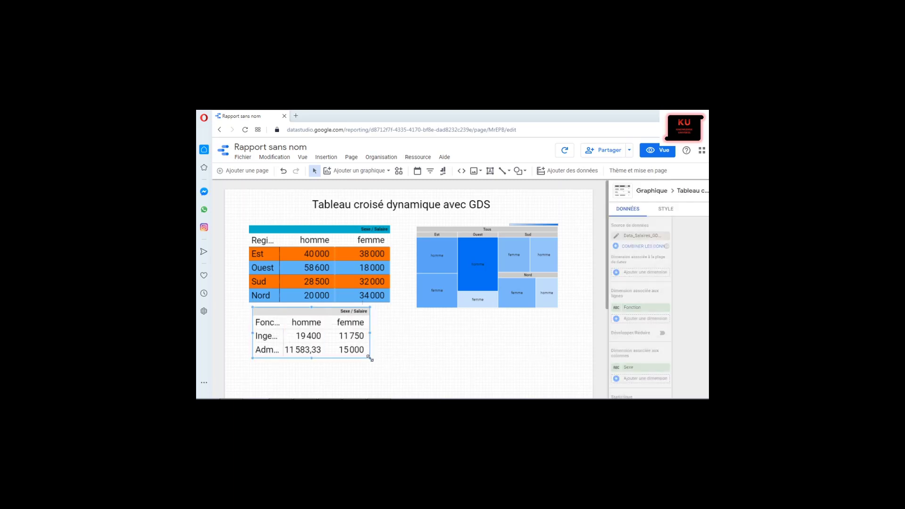
drag(369, 357, 449, 379)
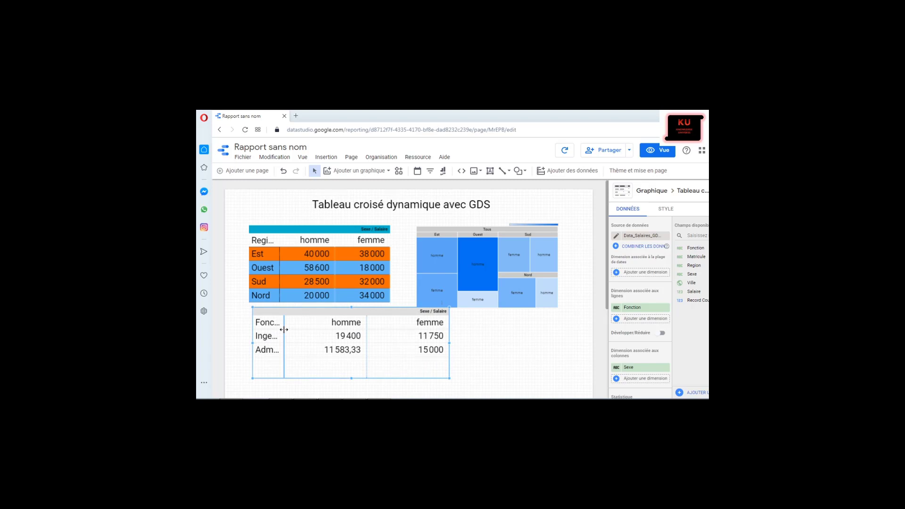
mouse_move(284, 330)
mouse_down()
mouse_move(309, 330)
mouse_move(302, 329)
mouse_up()
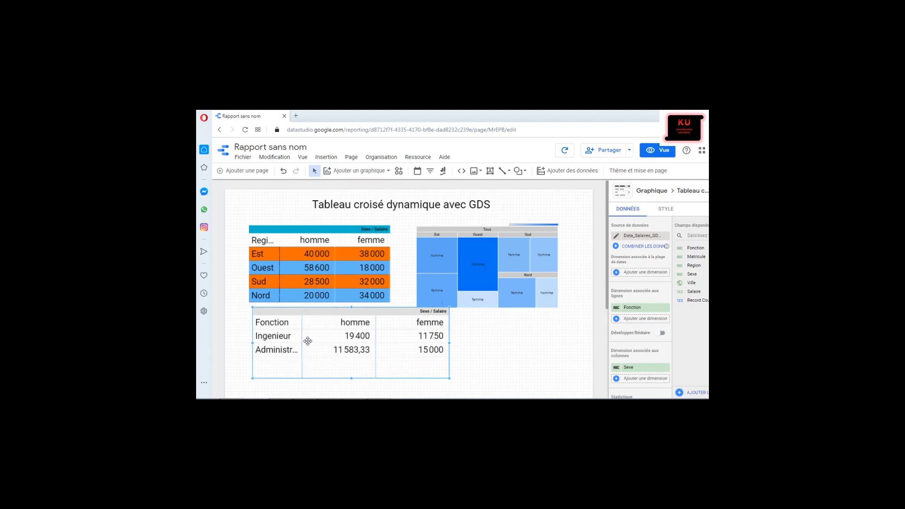
click(270, 239)
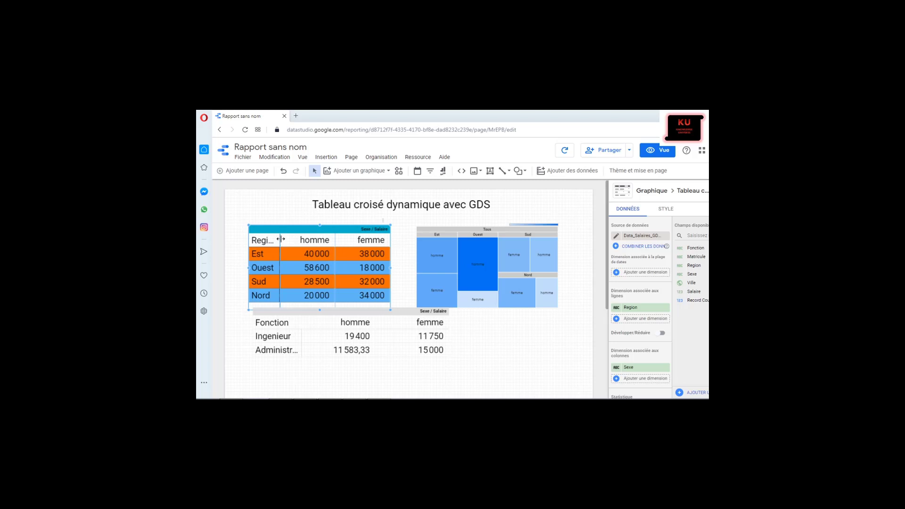
drag(281, 239, 291, 239)
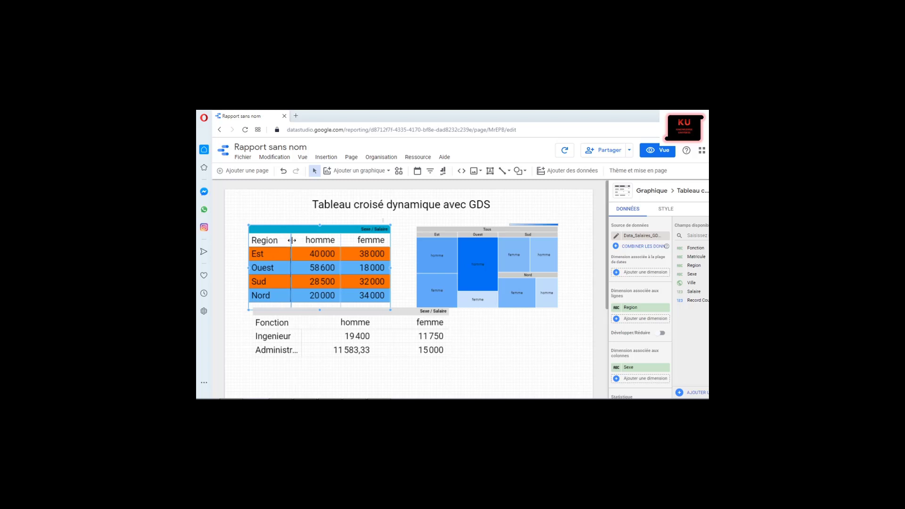
Move the Fonction pivot table slightly left and down, clear of the Region table, and widen its first column to fit Administrateur.
click(386, 372)
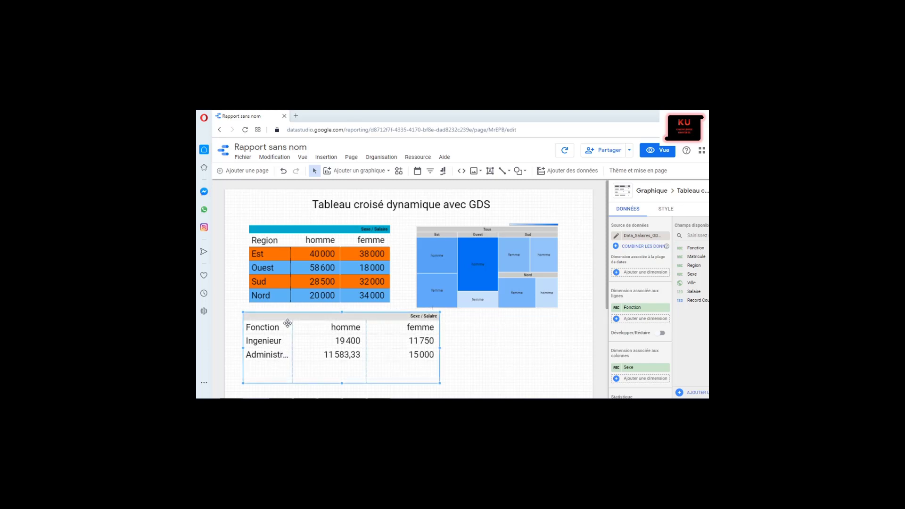
drag(293, 325, 308, 327)
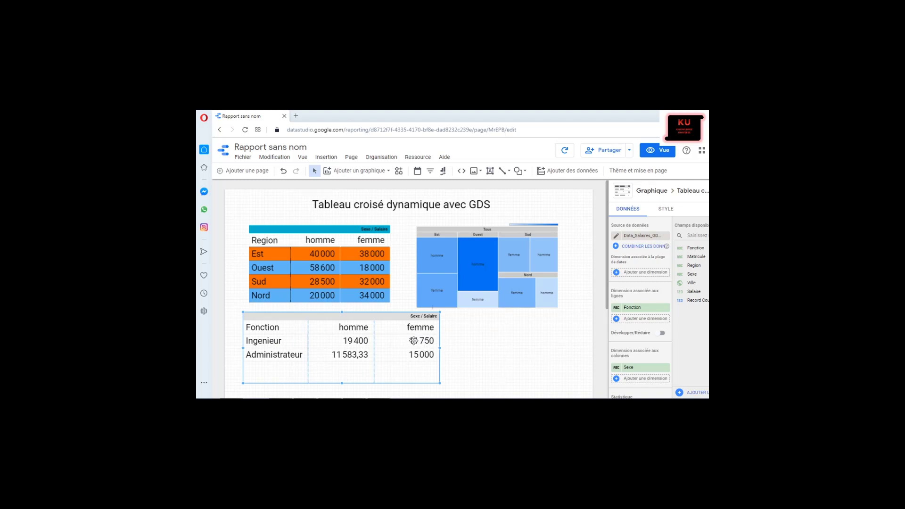
click(454, 344)
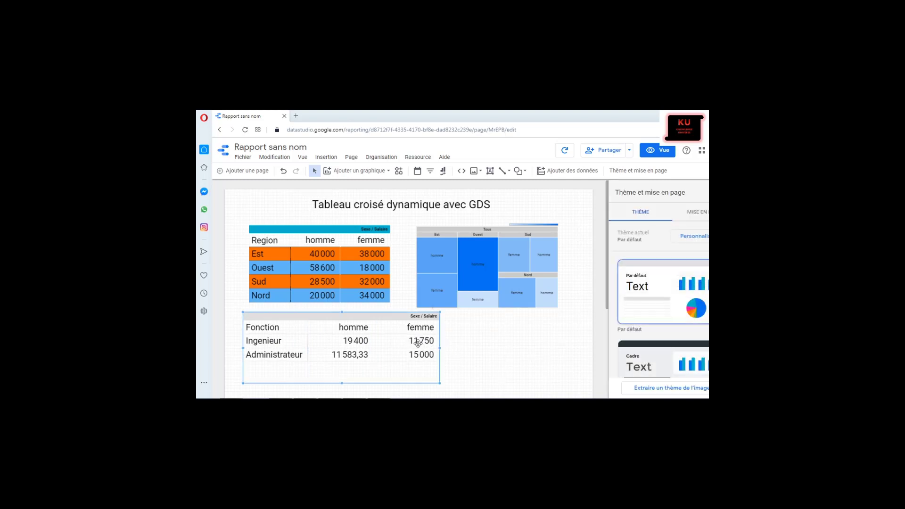
drag(419, 344, 416, 343)
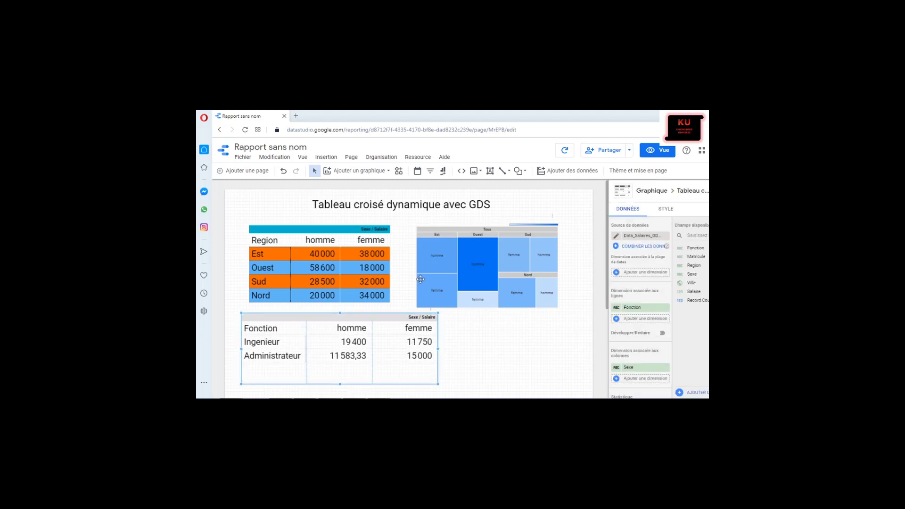
click(467, 347)
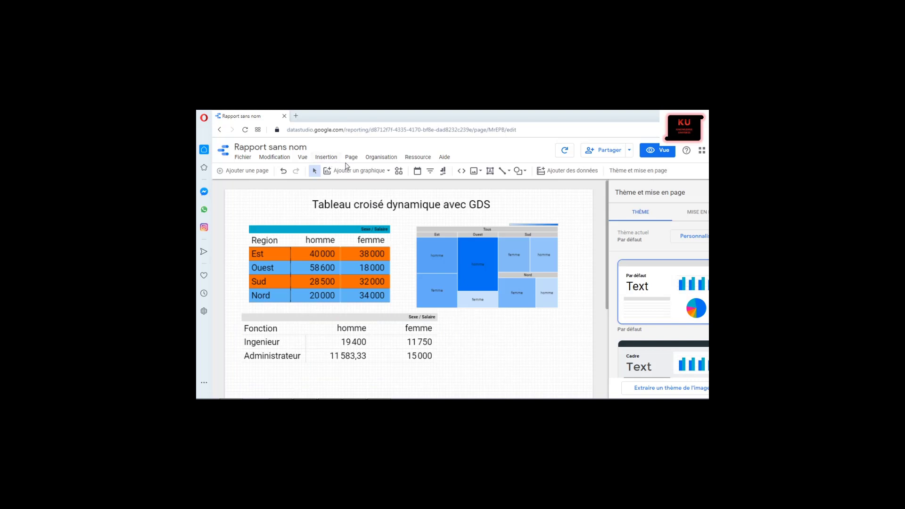
Insert a treemap beside the Fonction pivot table, below the existing Region treemap.
click(388, 171)
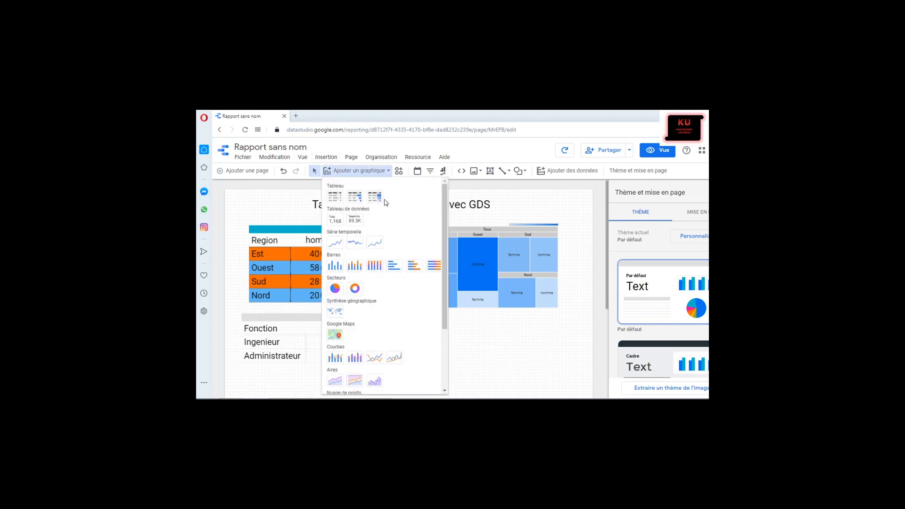
click(357, 145)
click(326, 157)
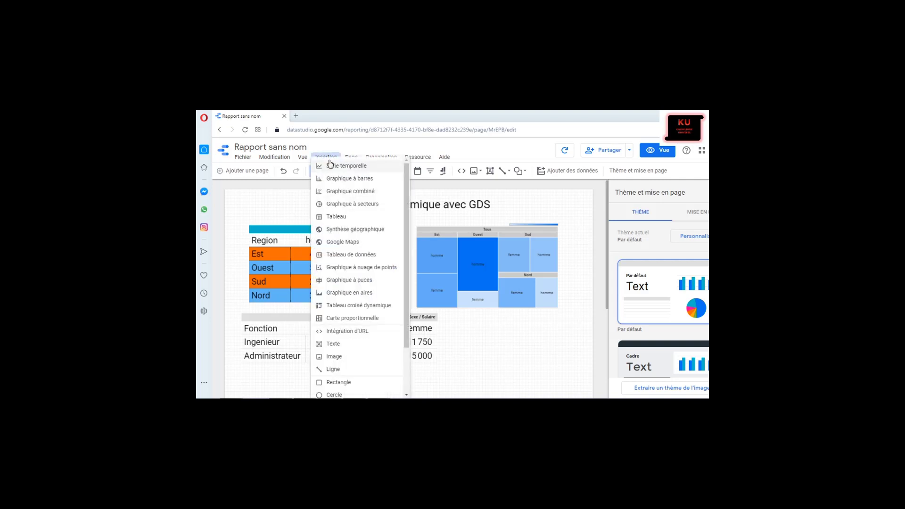
click(339, 318)
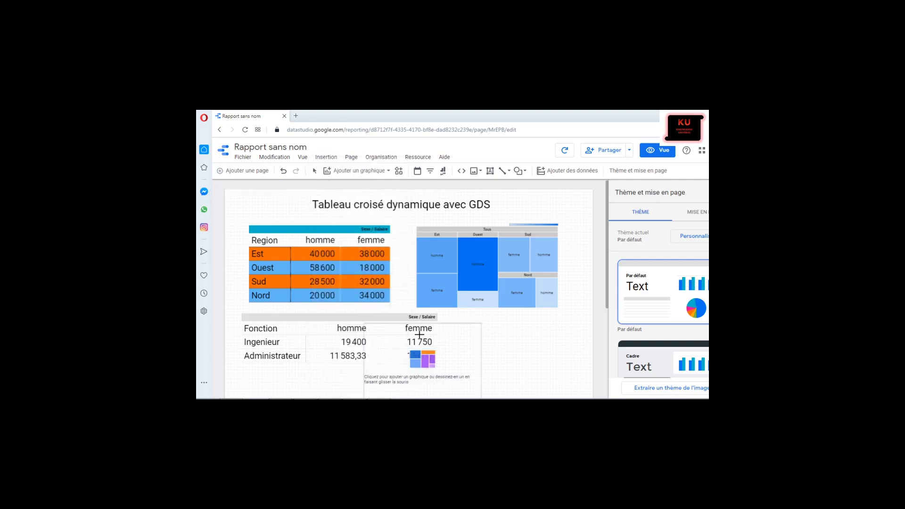
click(450, 311)
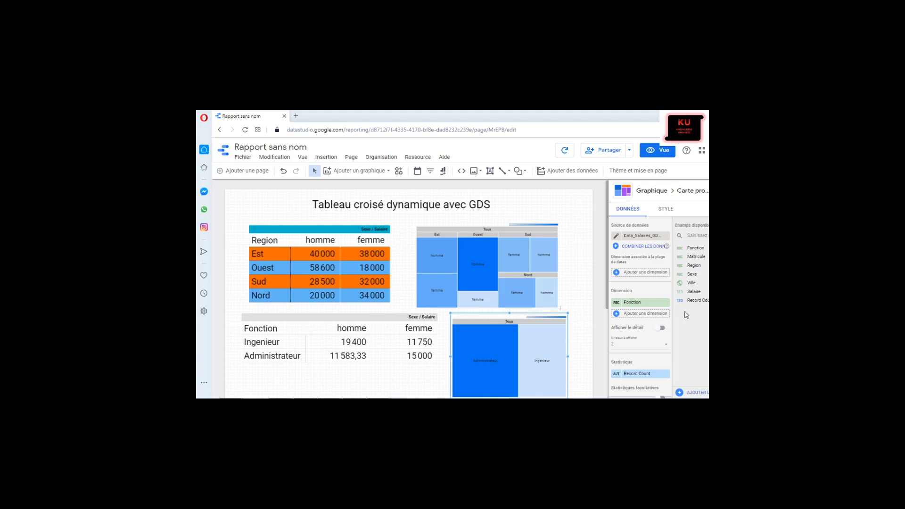
Set the new treemap's dimensions to Sexe first and Fonction second, trying the reverse order as well.
drag(700, 277, 638, 318)
drag(633, 314, 633, 313)
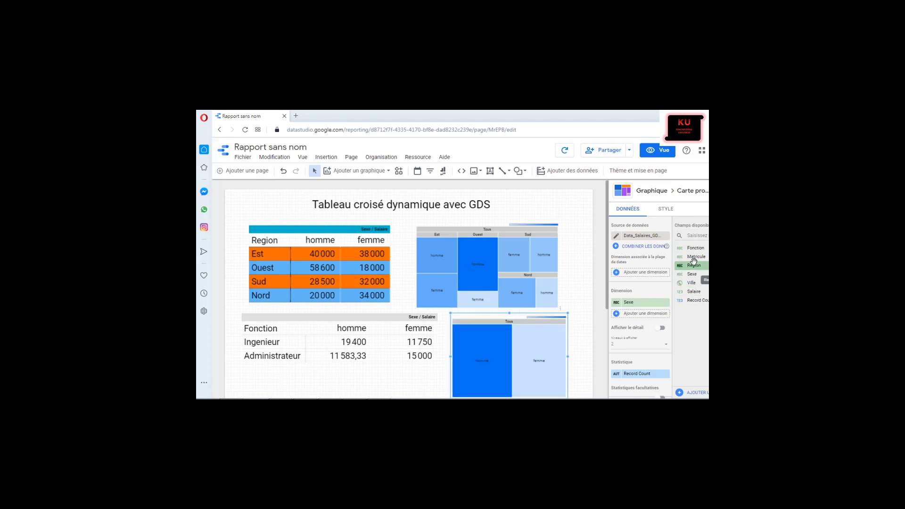
drag(693, 249, 636, 321)
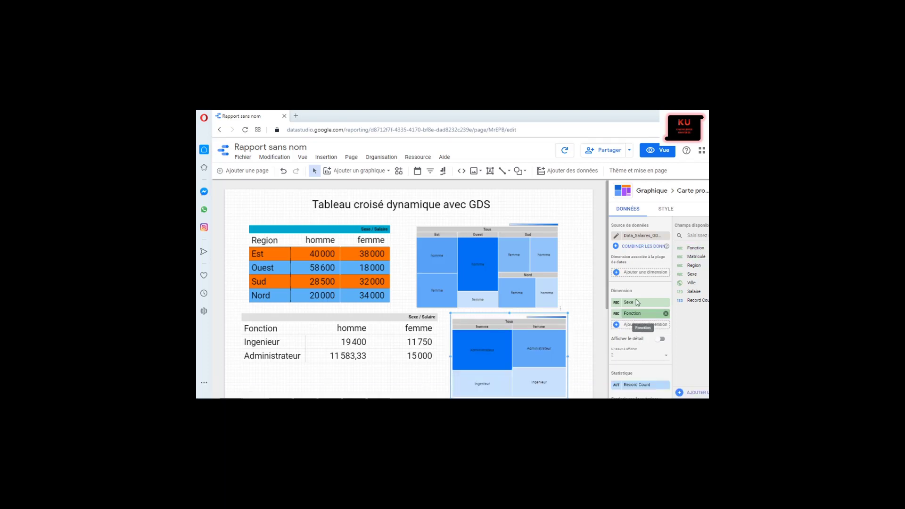
drag(636, 302, 637, 303)
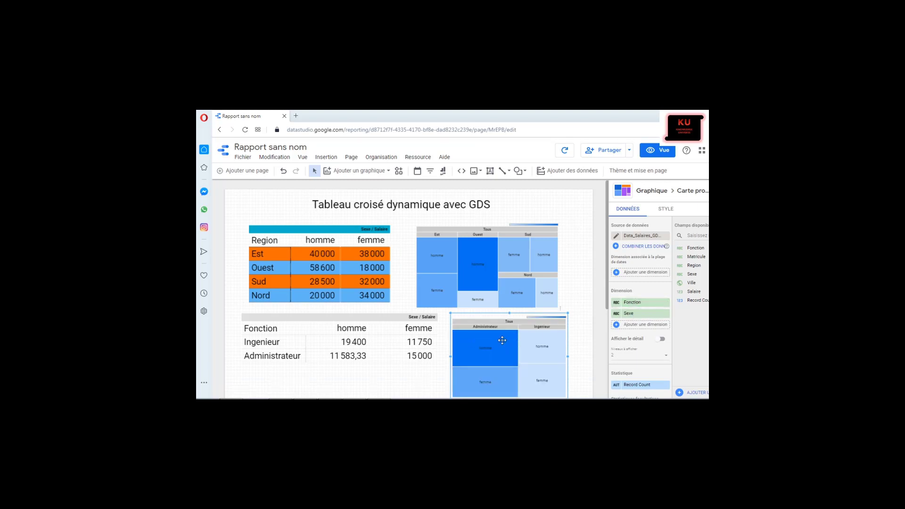
drag(631, 302, 634, 314)
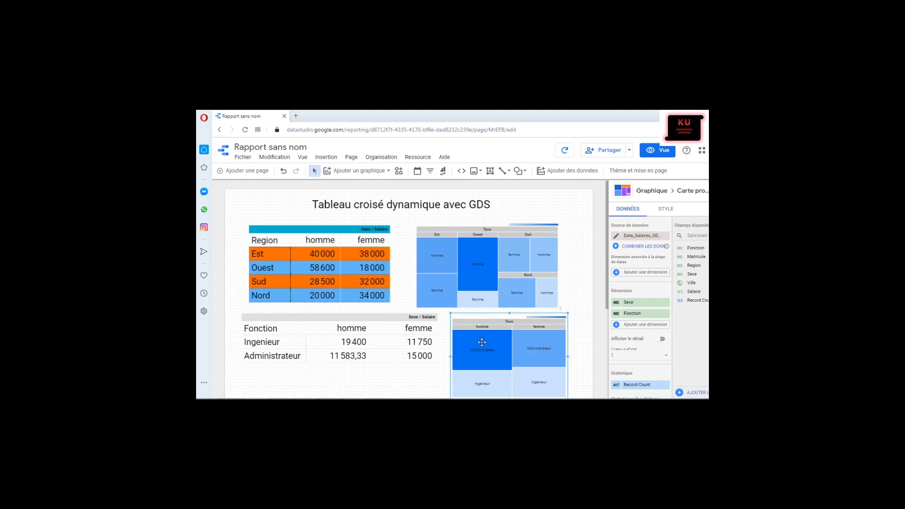
Move the new treemap slightly away from the Fonction pivot table and set its metric to Salaire aggregated as Moyenne.
drag(494, 362, 503, 363)
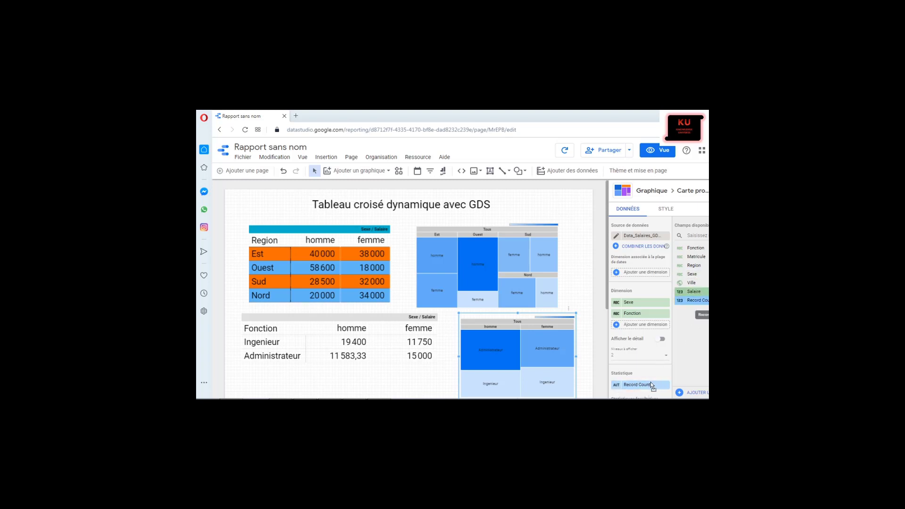
drag(644, 390, 642, 389)
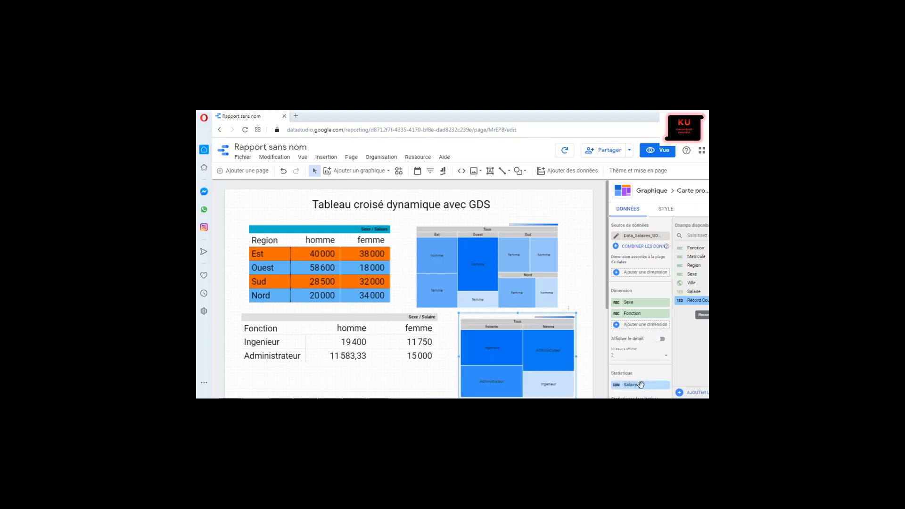
click(617, 386)
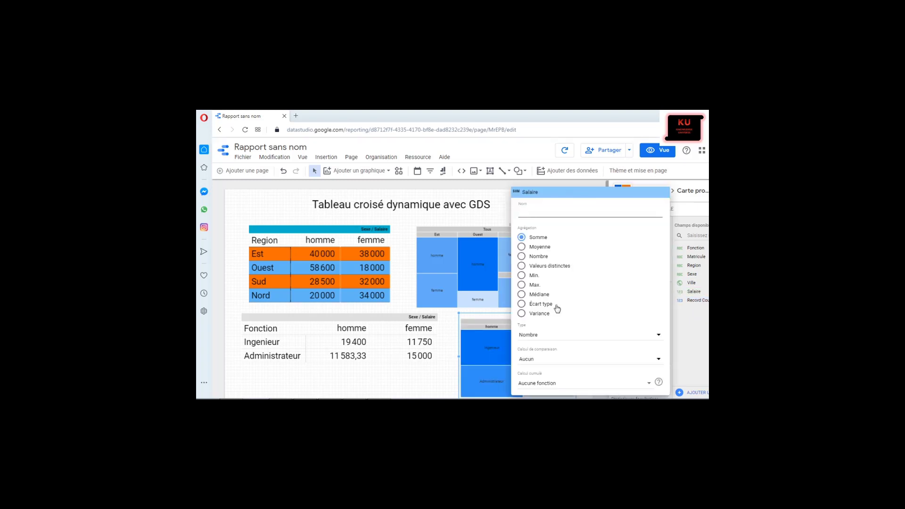
click(521, 247)
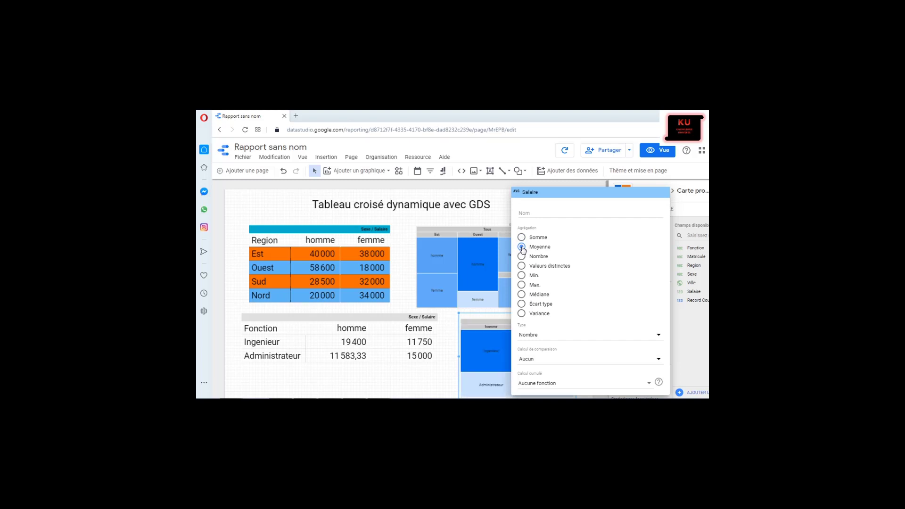
click(394, 373)
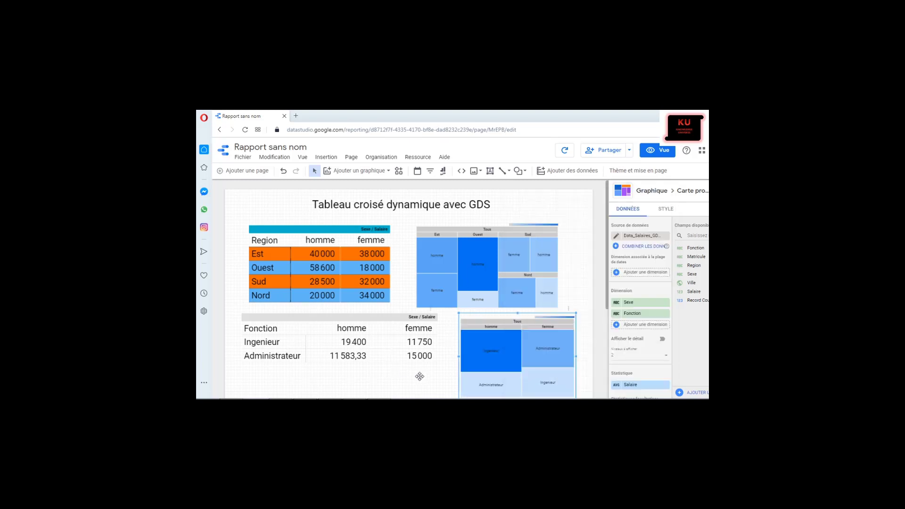